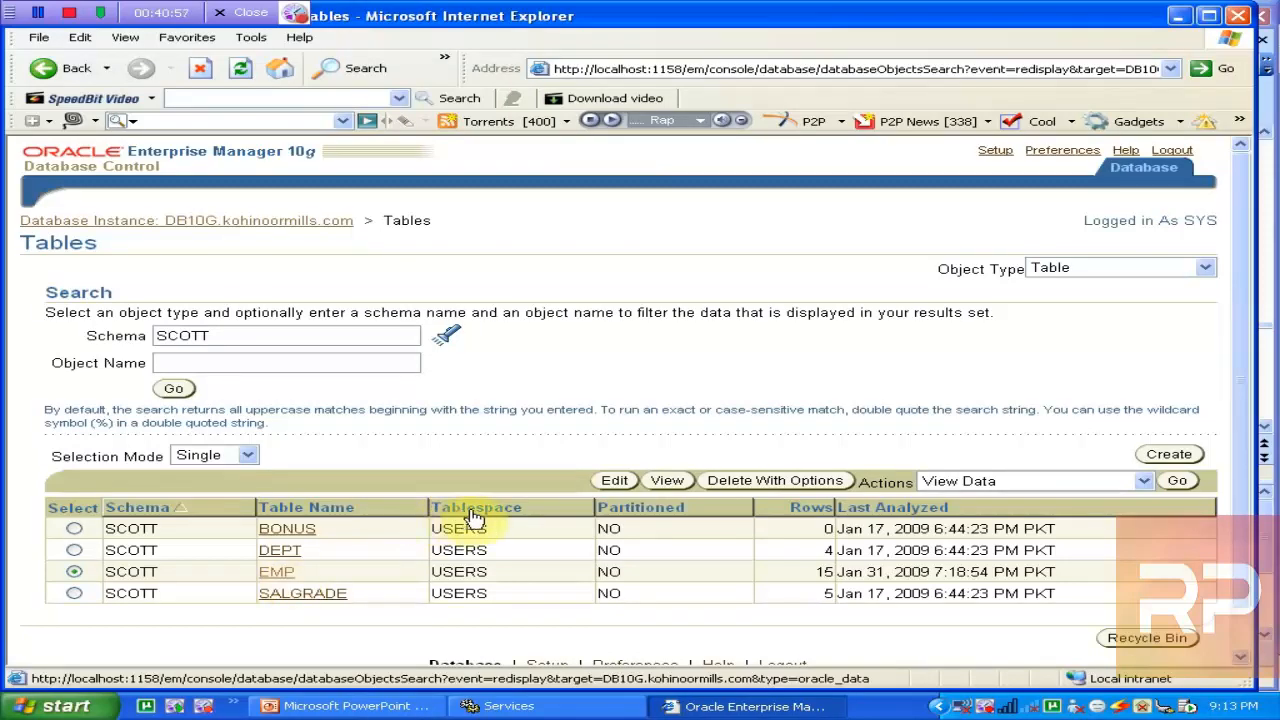
# Try to open the selected EMP table for editing, reloading the page once, and return to the table list
pyautogui.click(614, 483)
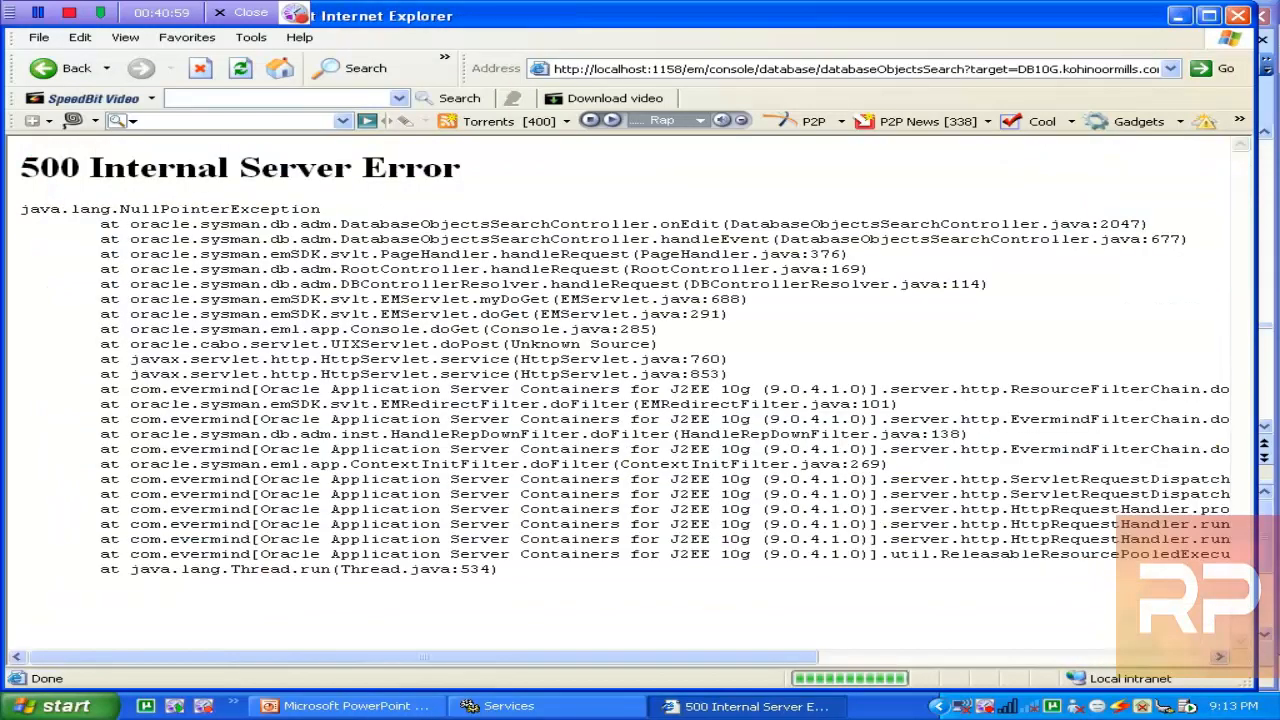
pyautogui.click(749, 67)
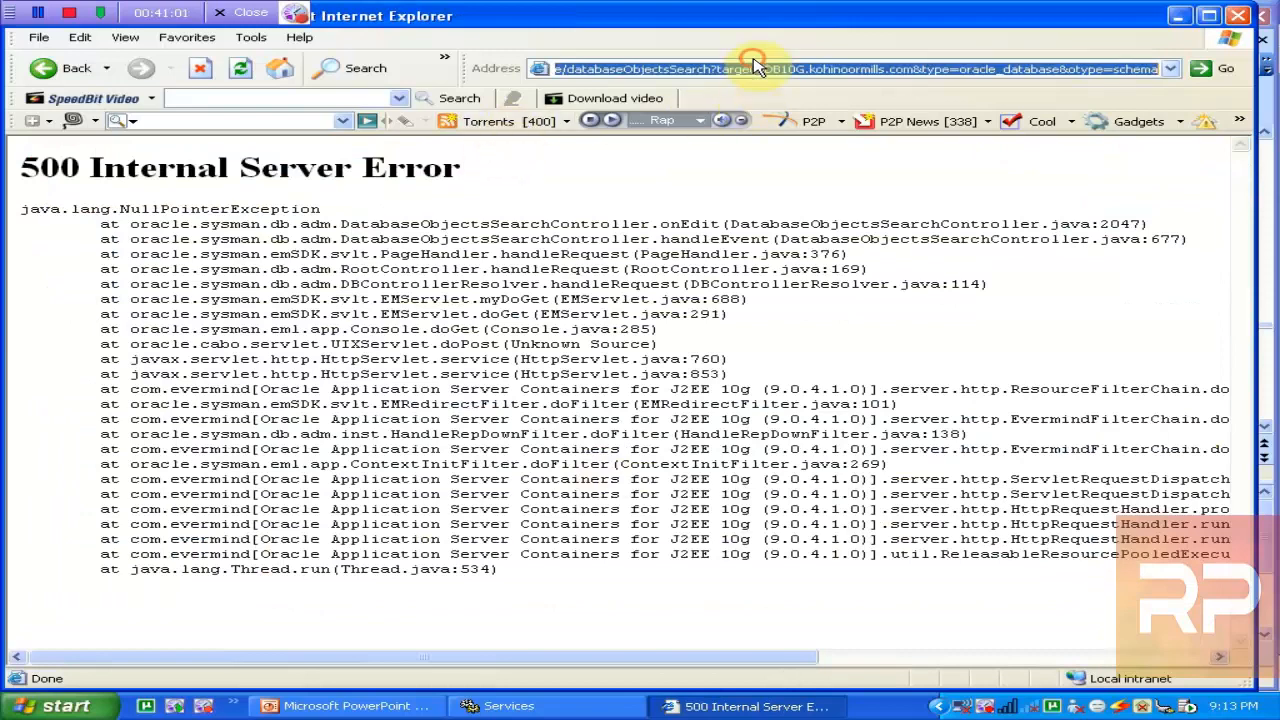
pyautogui.click(241, 67)
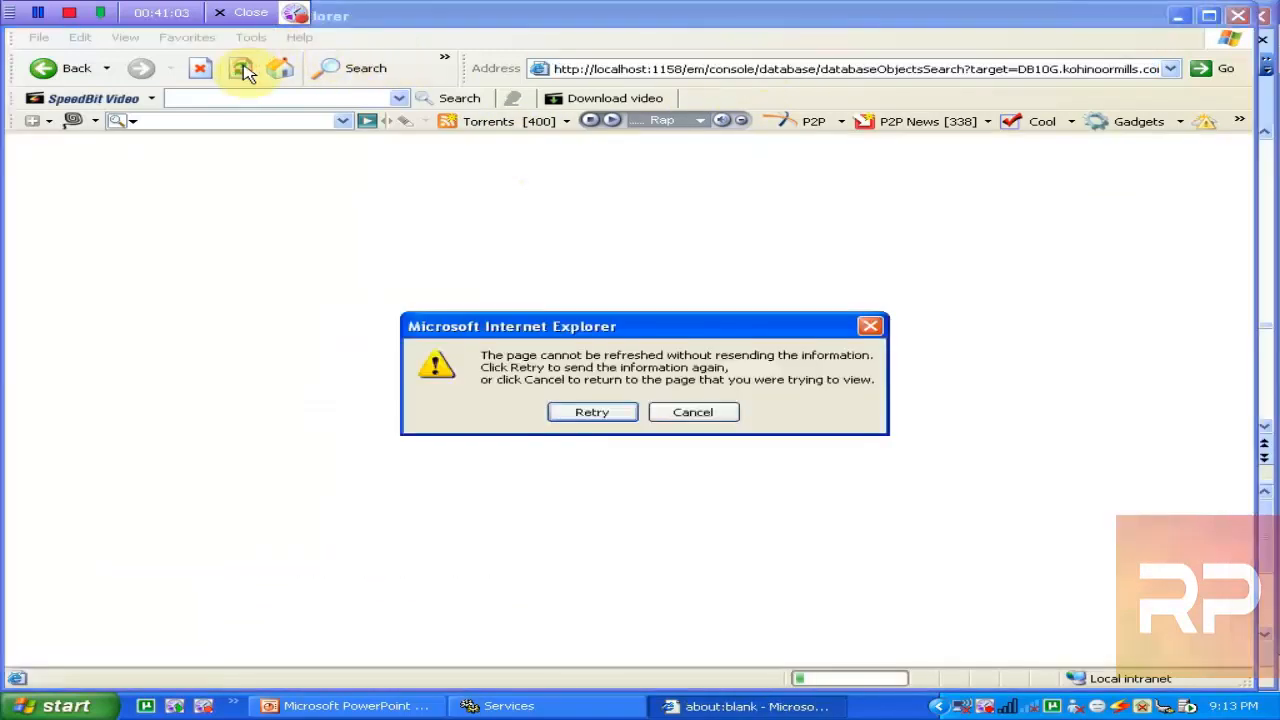
pyautogui.click(552, 411)
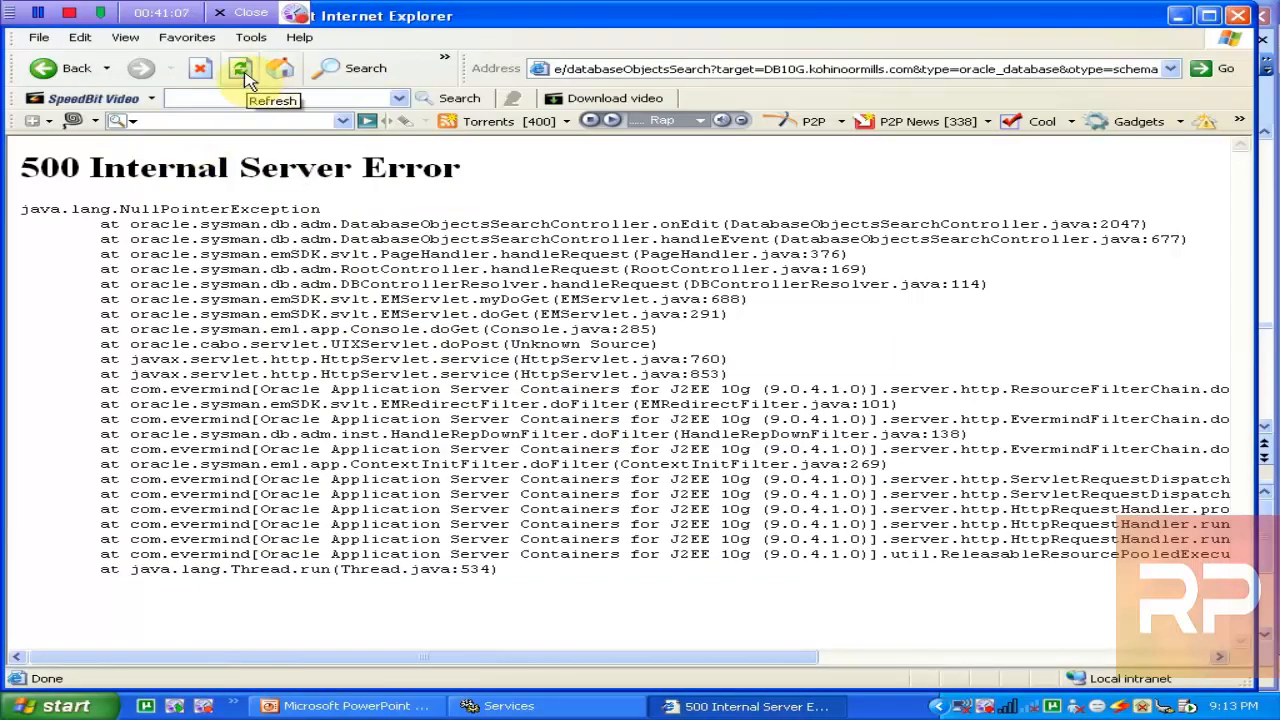
pyautogui.click(62, 68)
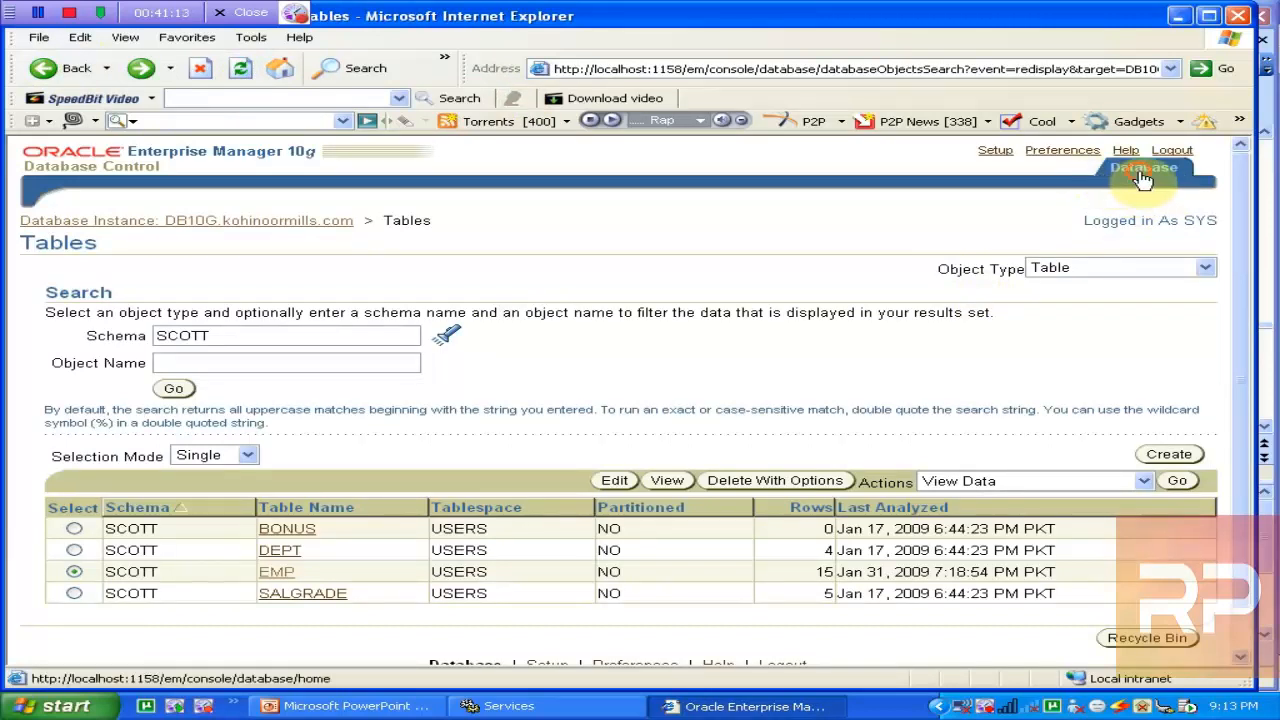
# Go to the database home page and open the Tables page from the Administration section's database objects
pyautogui.click(1143, 178)
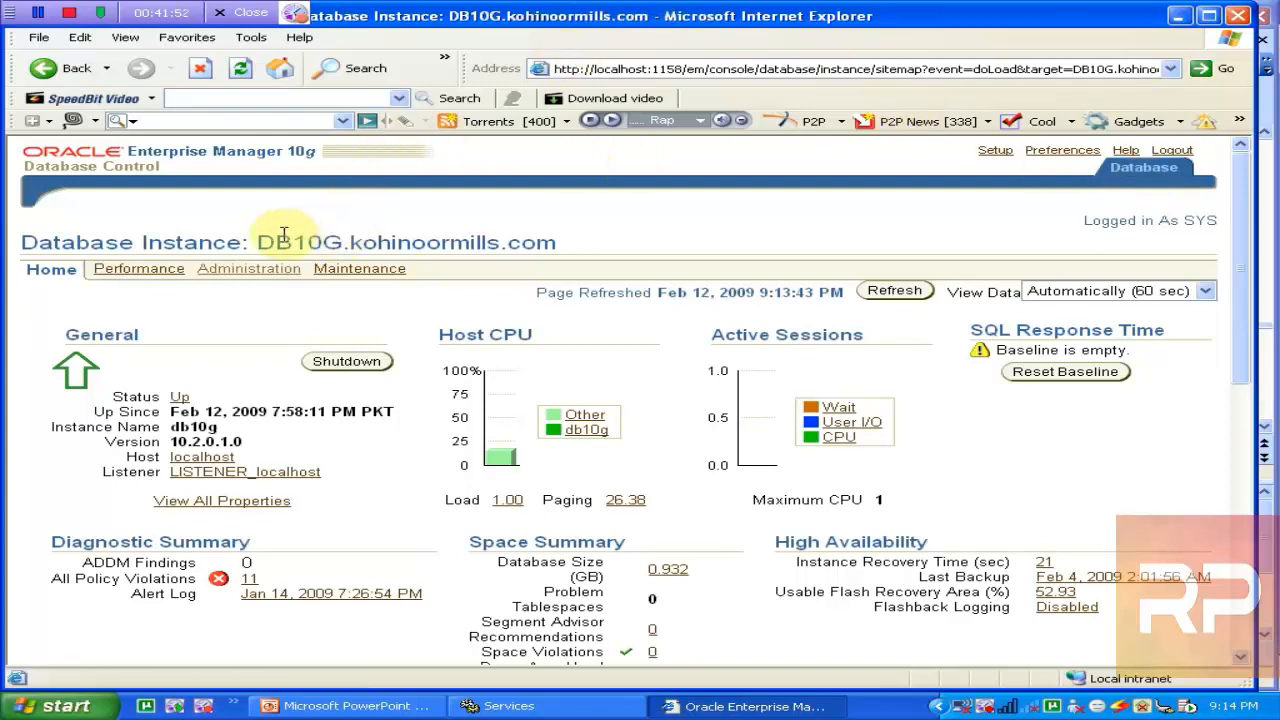
pyautogui.click(262, 272)
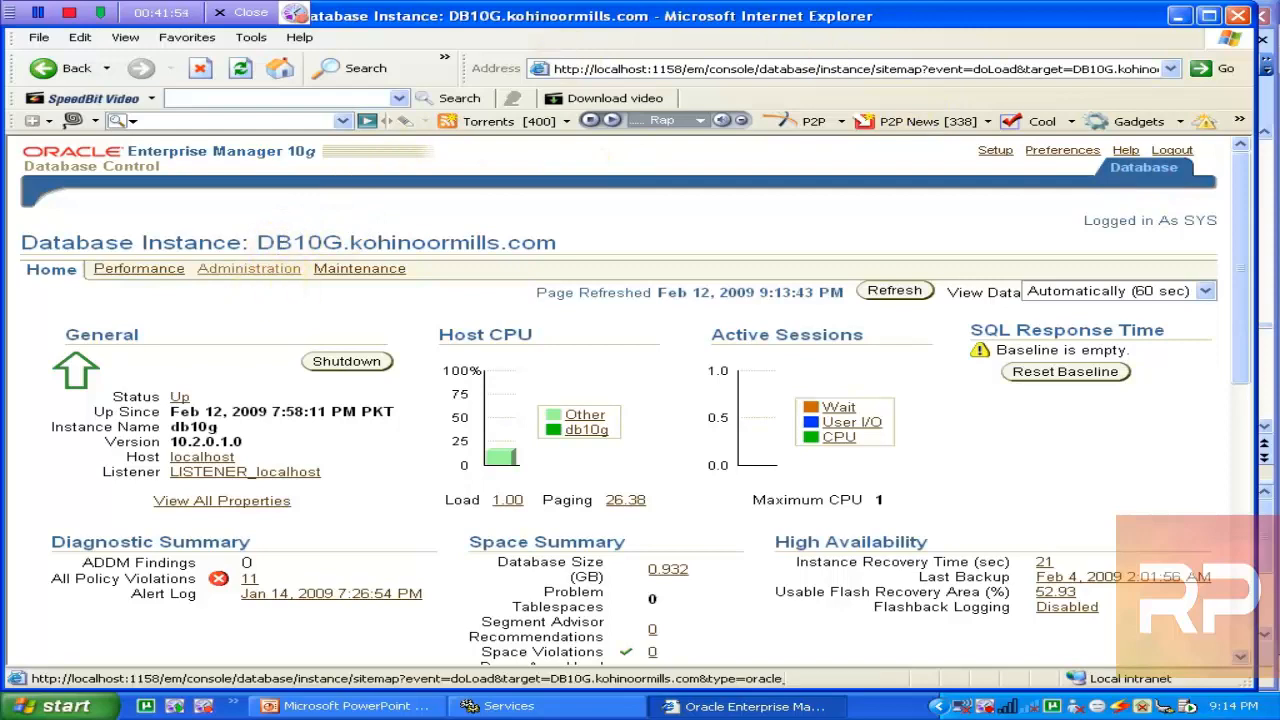
pyautogui.moveTo(1236, 326); pyautogui.dragTo(1220, 537)
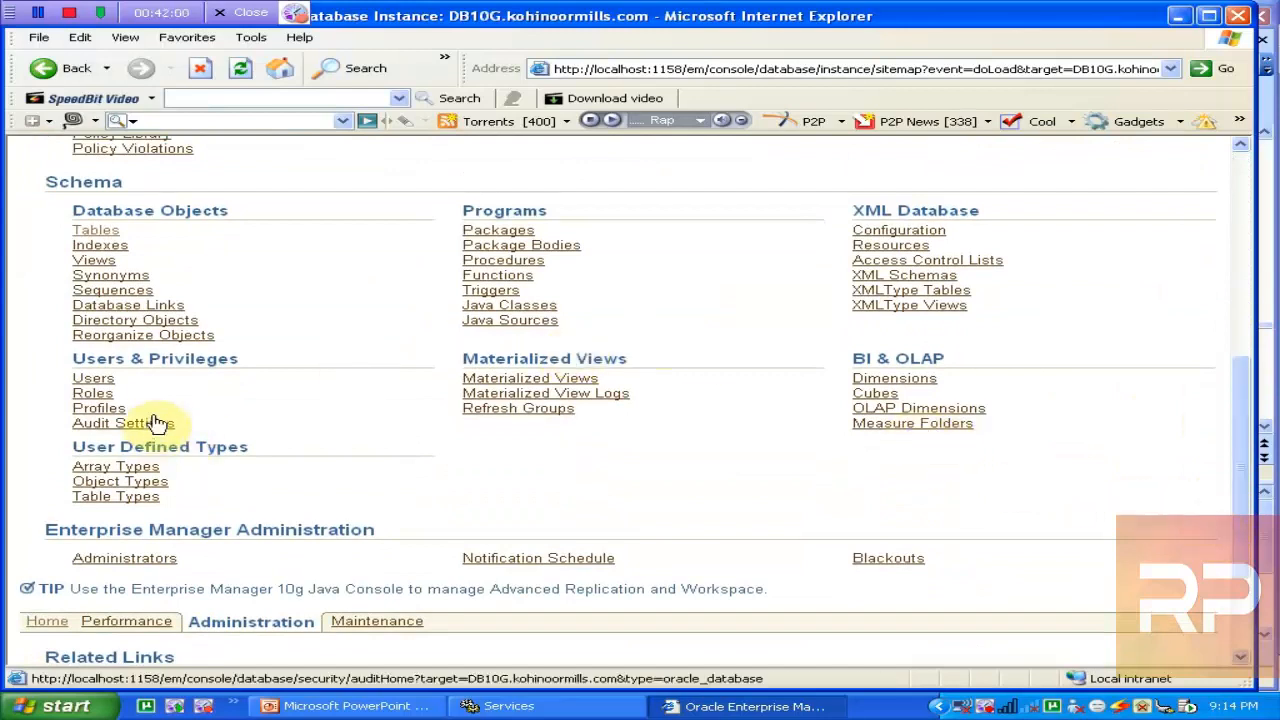
pyautogui.click(95, 231)
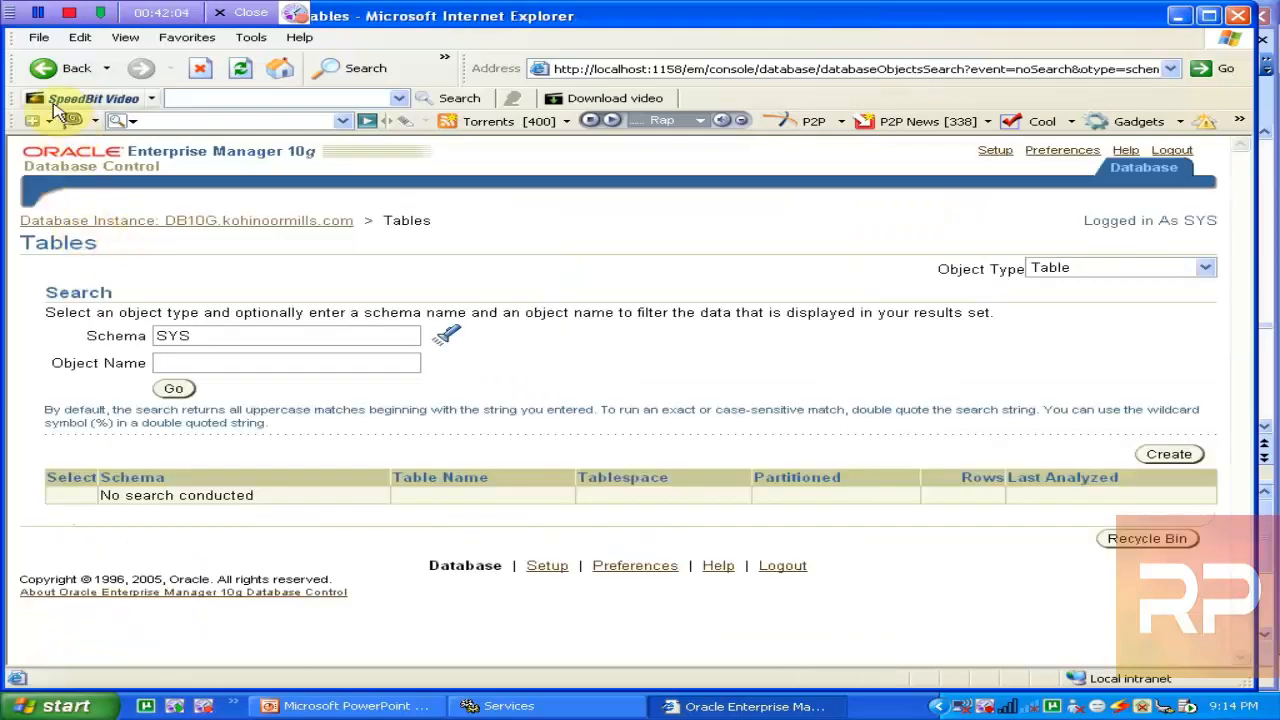
pyautogui.click(45, 76)
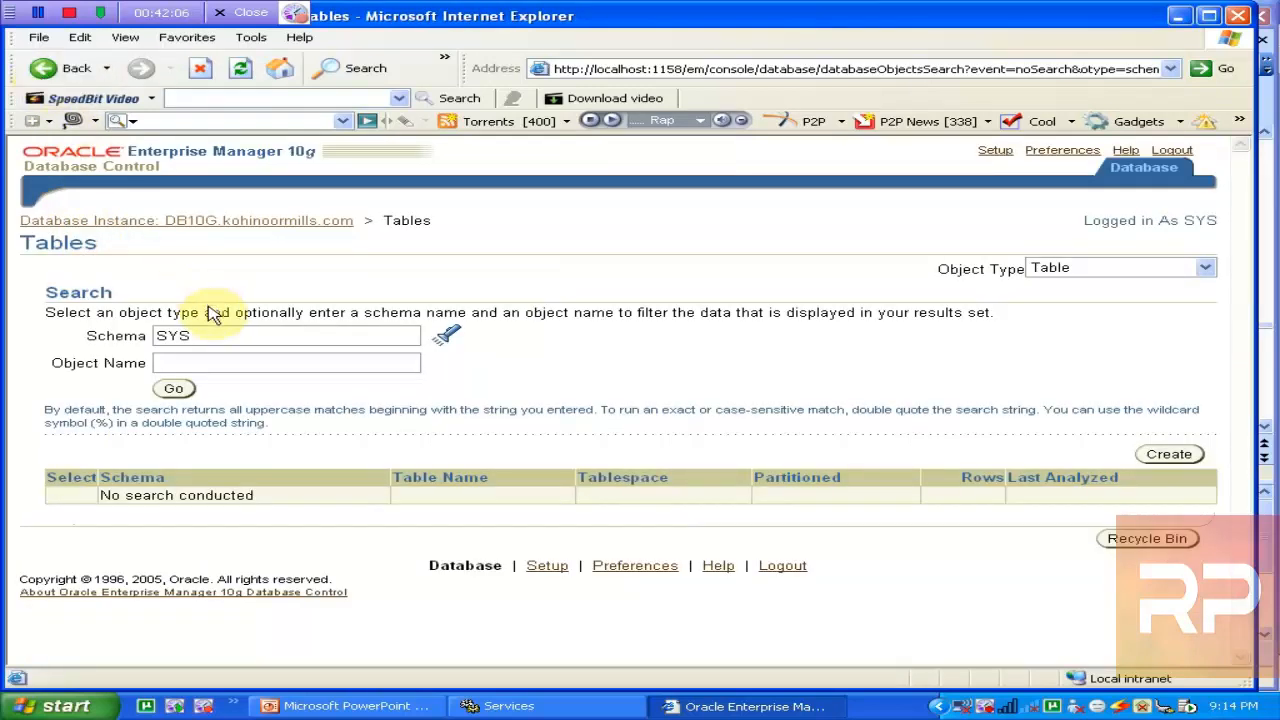
# List the tables in the SCOTT schema and open the EMP table for editing
pyautogui.moveTo(200, 336); pyautogui.dragTo(17, 317)
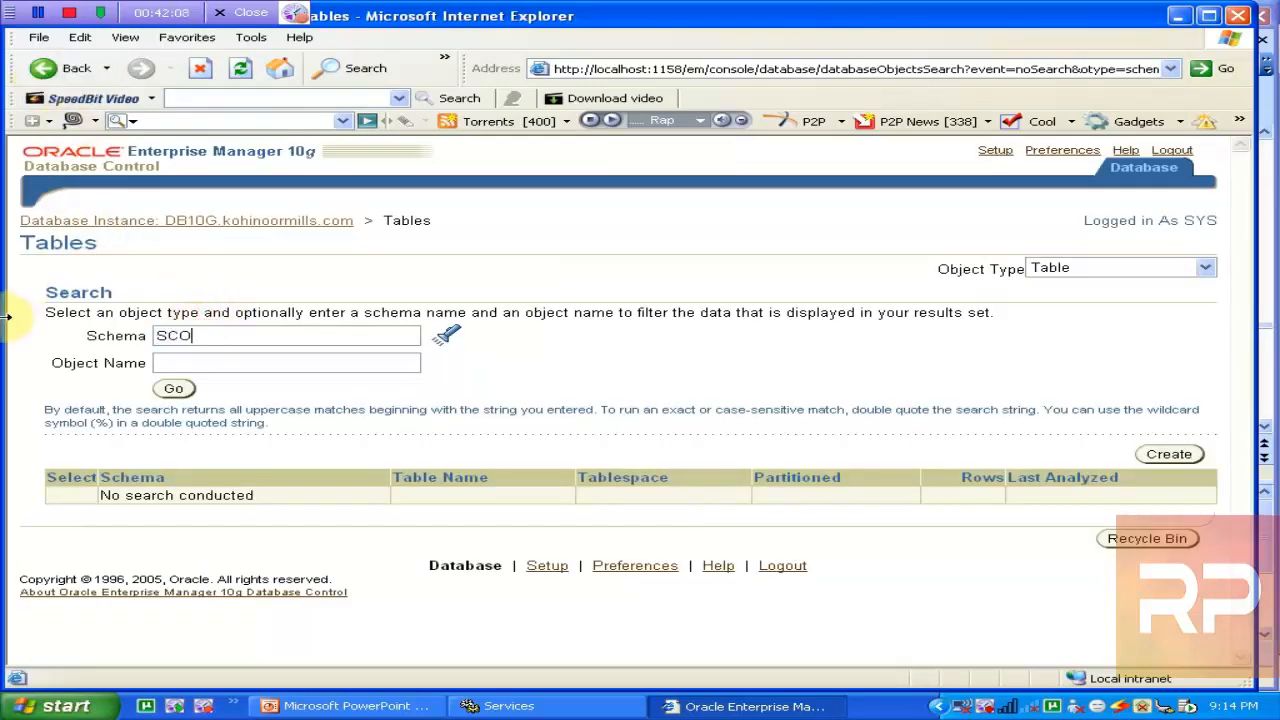
pyautogui.click(174, 389)
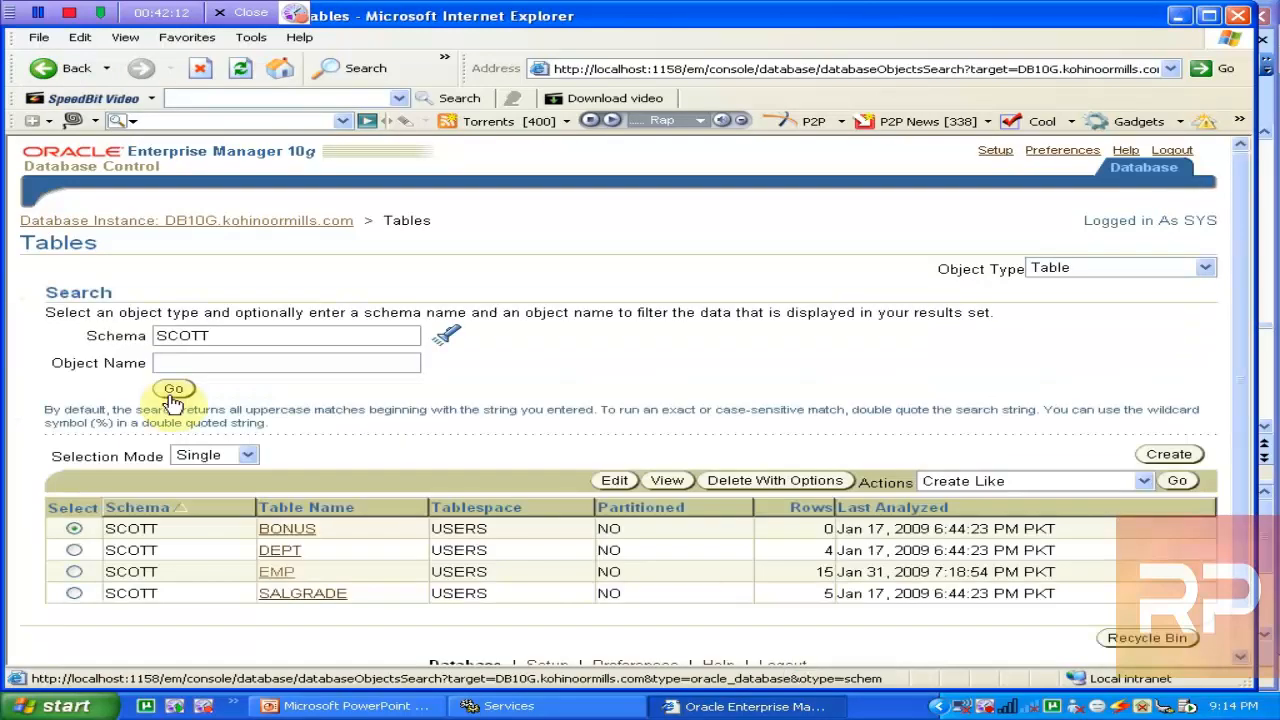
pyautogui.click(74, 571)
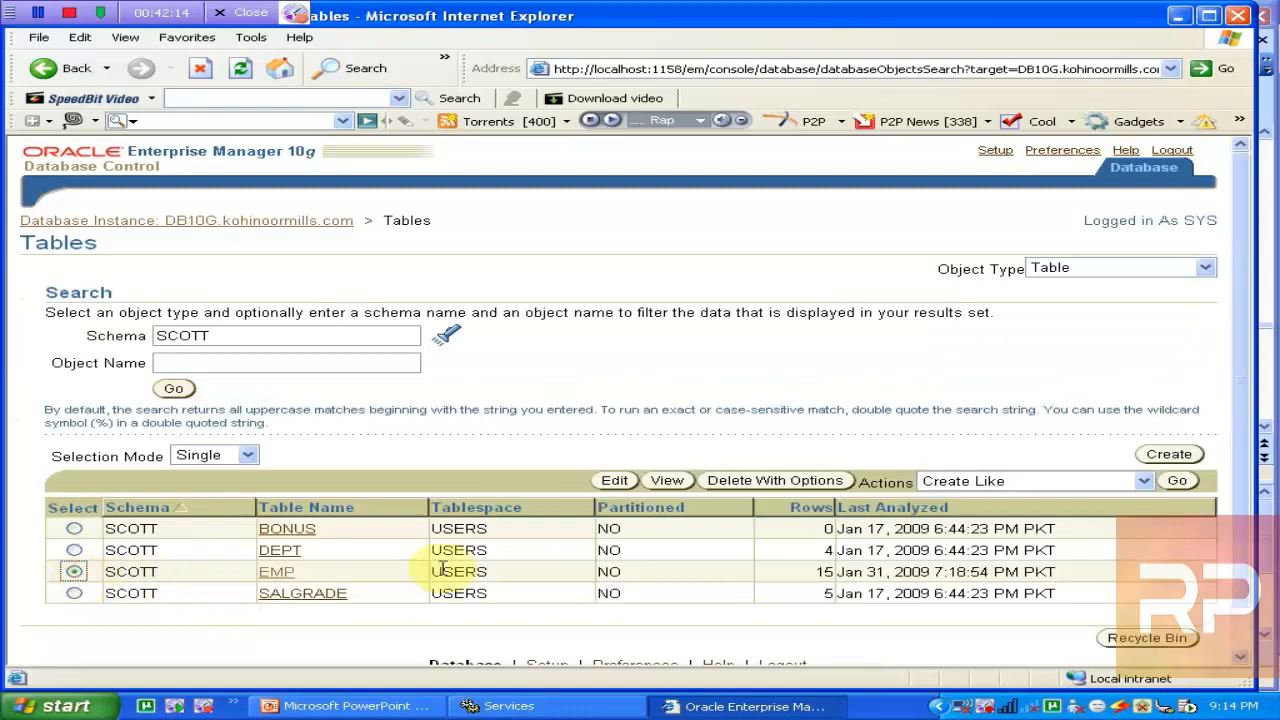
pyautogui.click(614, 484)
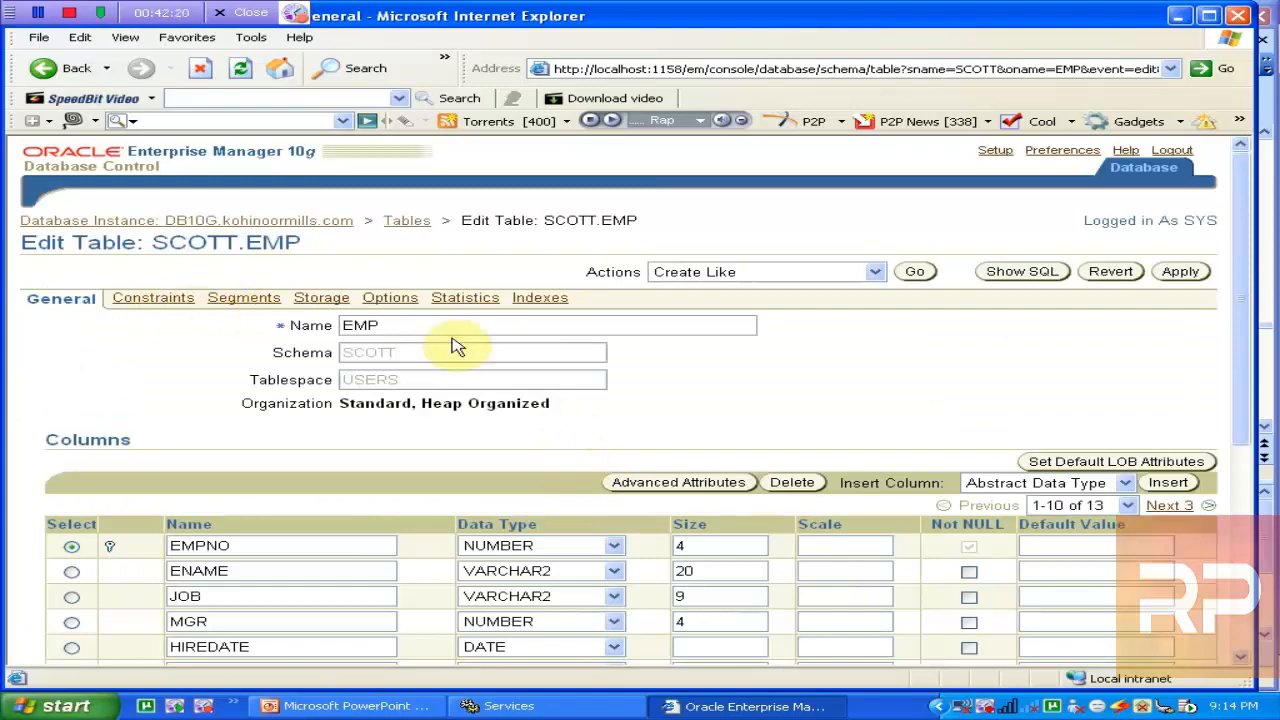
# Show the EMP table's indexes and start creating a new index named IDX_ENAME
pyautogui.click(548, 305)
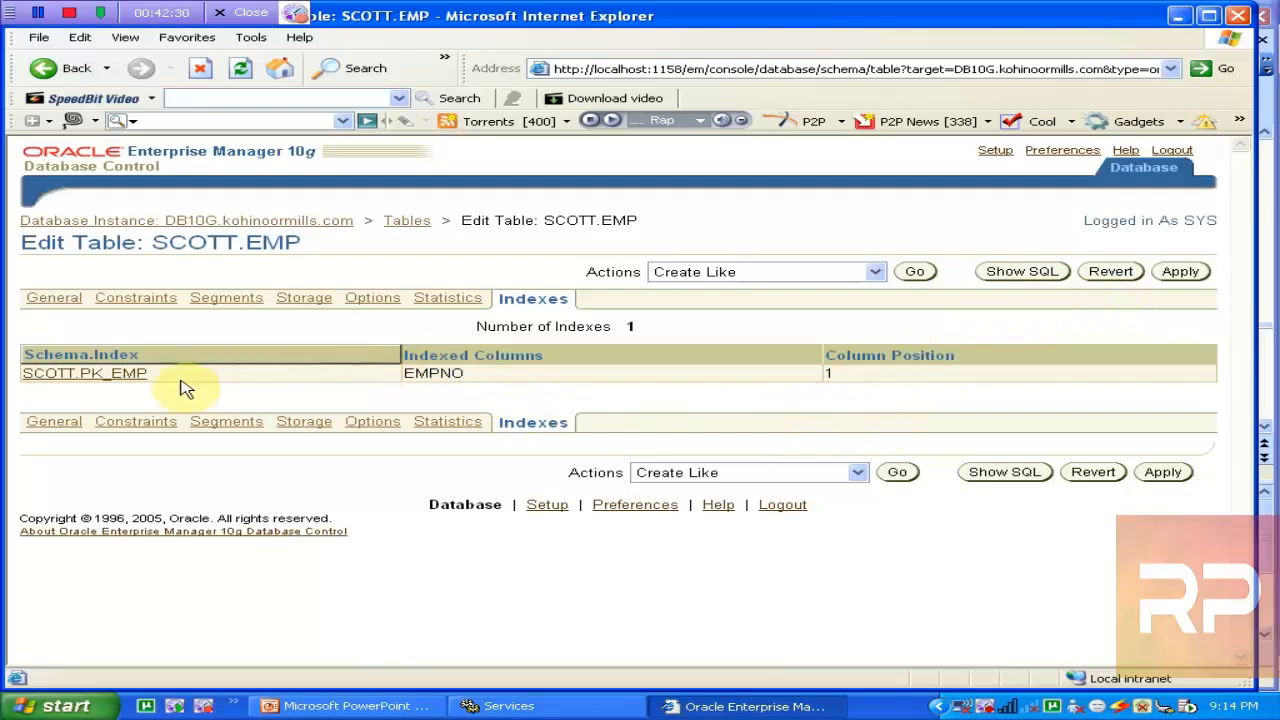
pyautogui.click(874, 273)
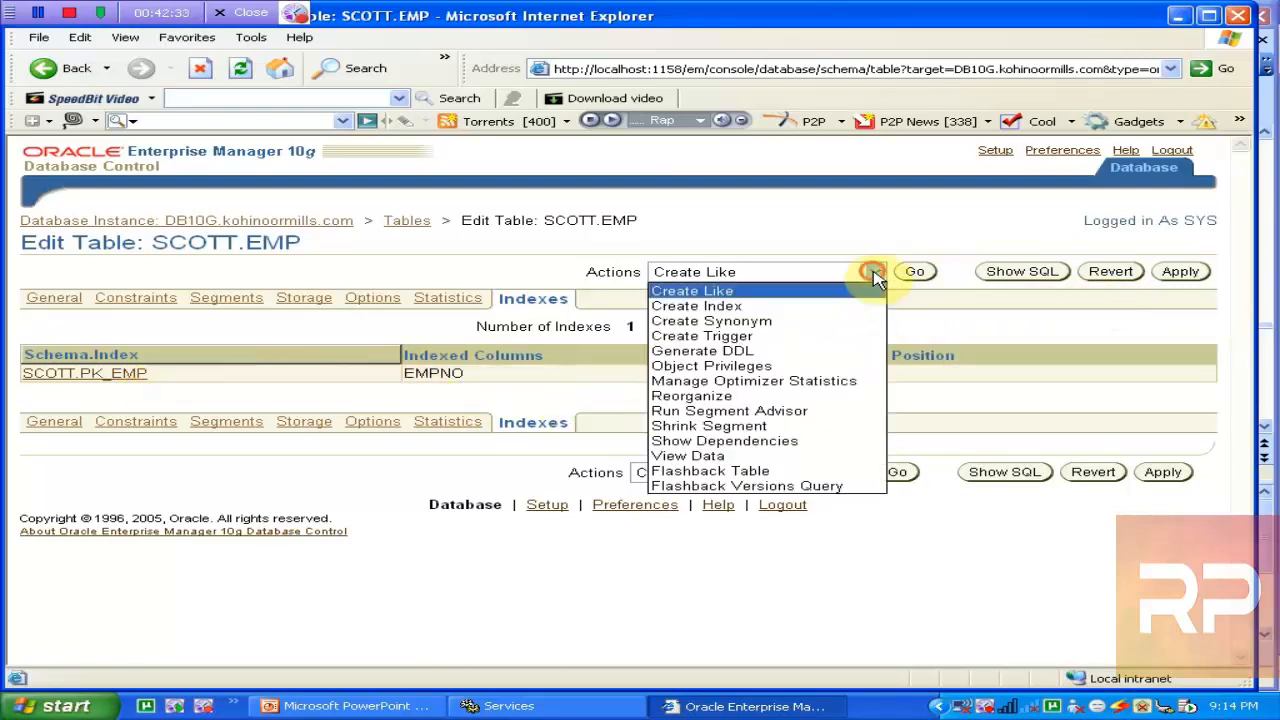
pyautogui.click(748, 314)
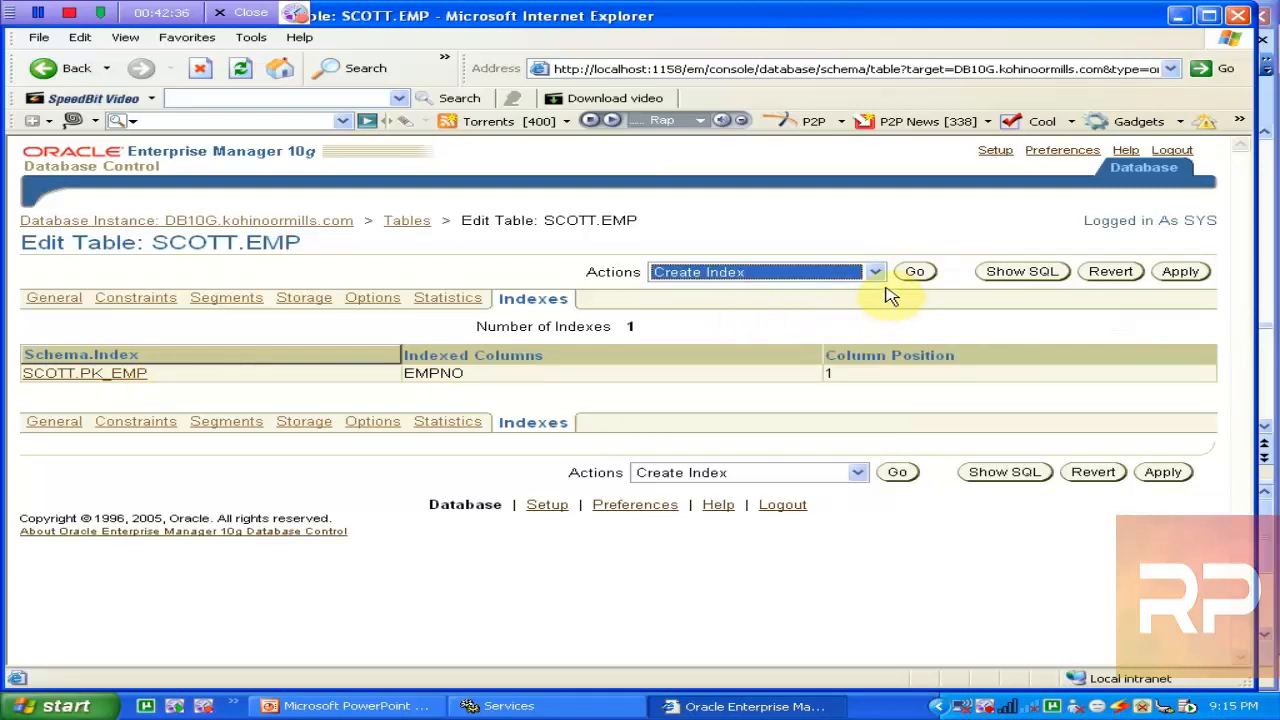
pyautogui.click(914, 271)
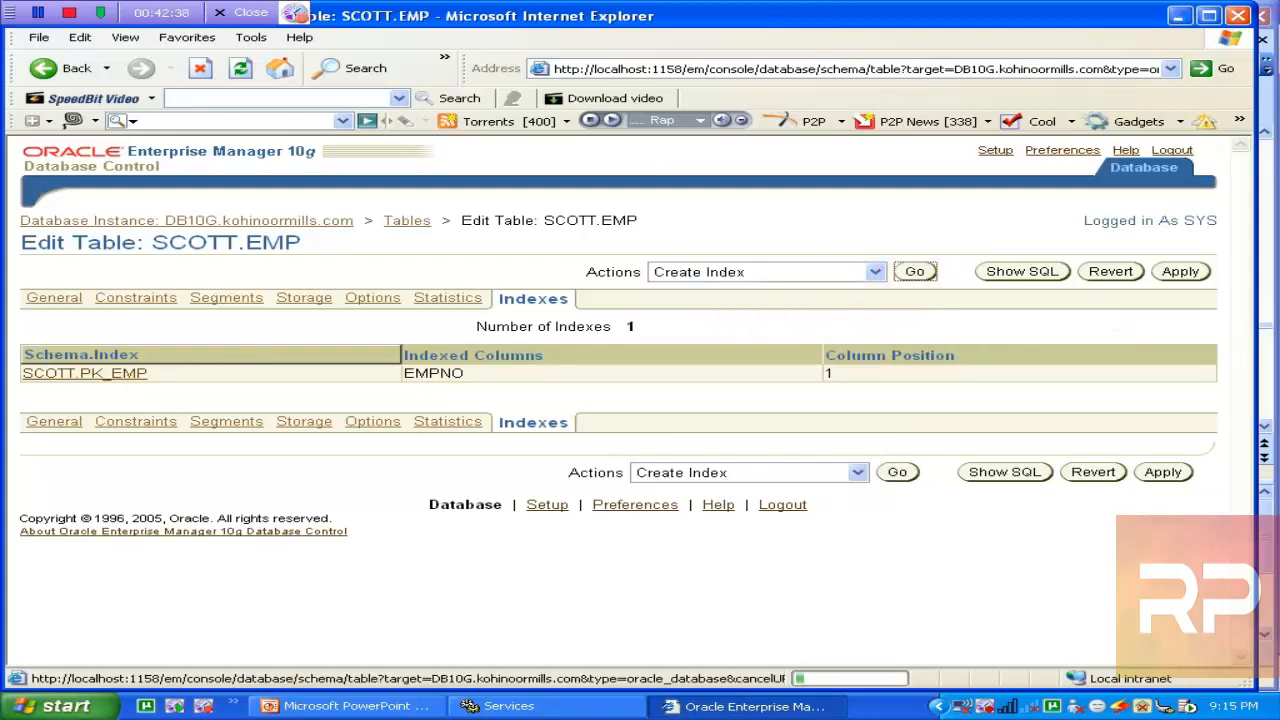
pyautogui.click(376, 321)
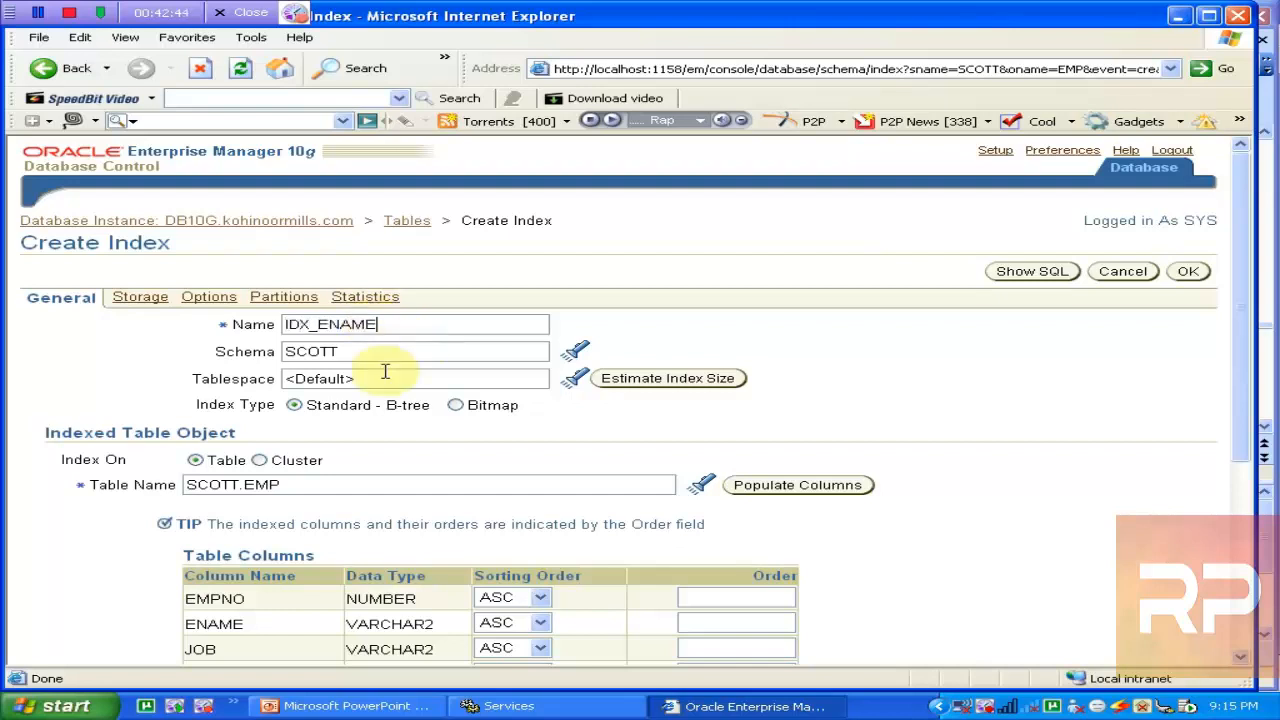
# Set the index's tablespace to EXAMPLE by choosing it from the available tablespaces
pyautogui.moveTo(371, 373); pyautogui.dragTo(194, 372)
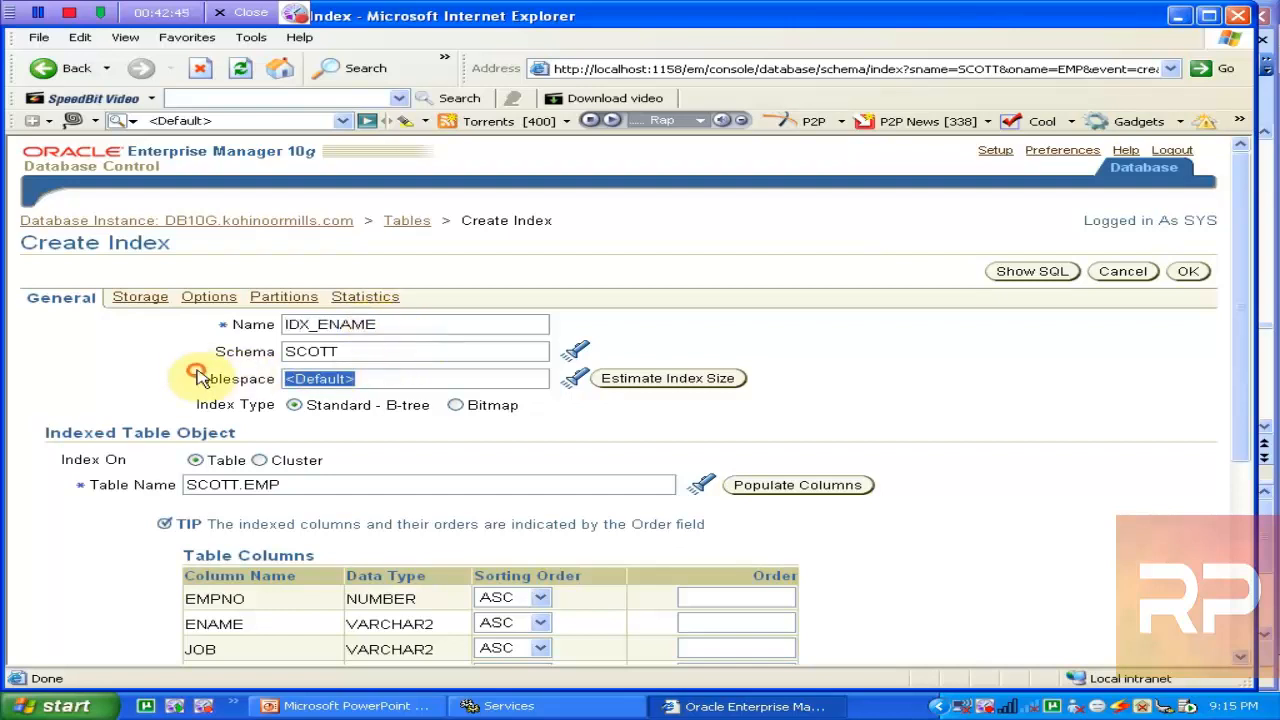
pyautogui.click(576, 382)
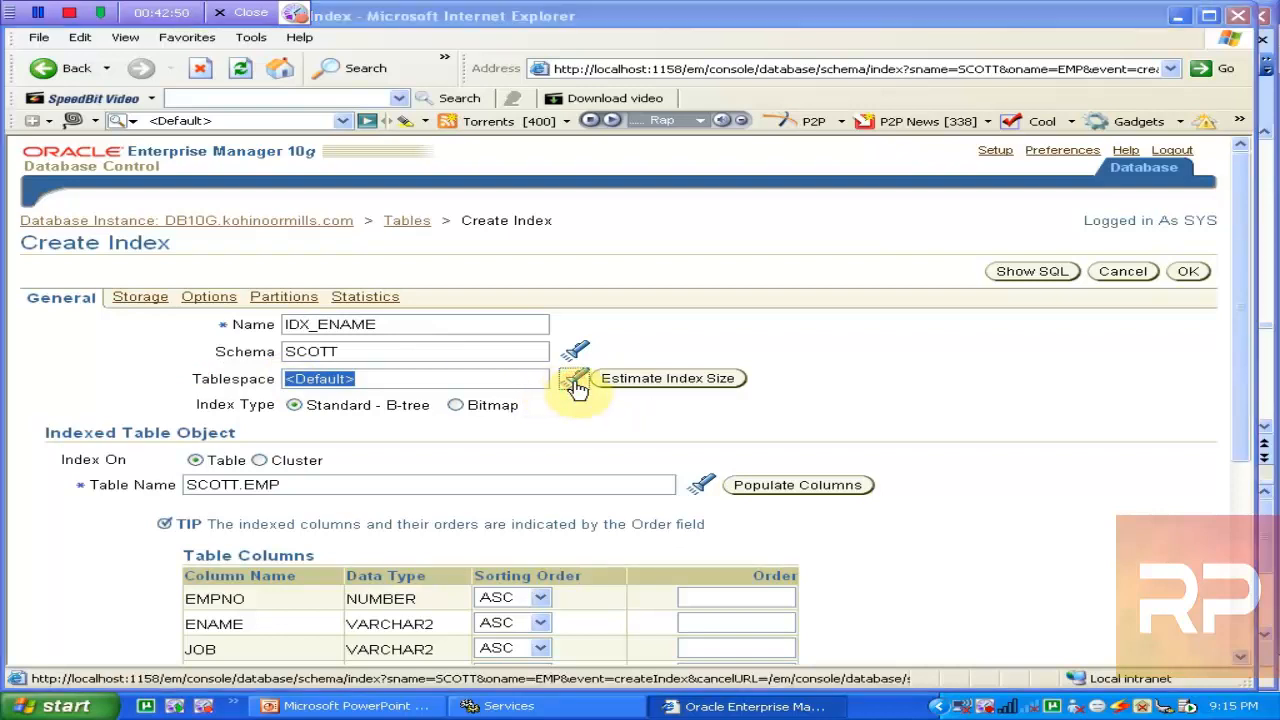
pyautogui.click(576, 383)
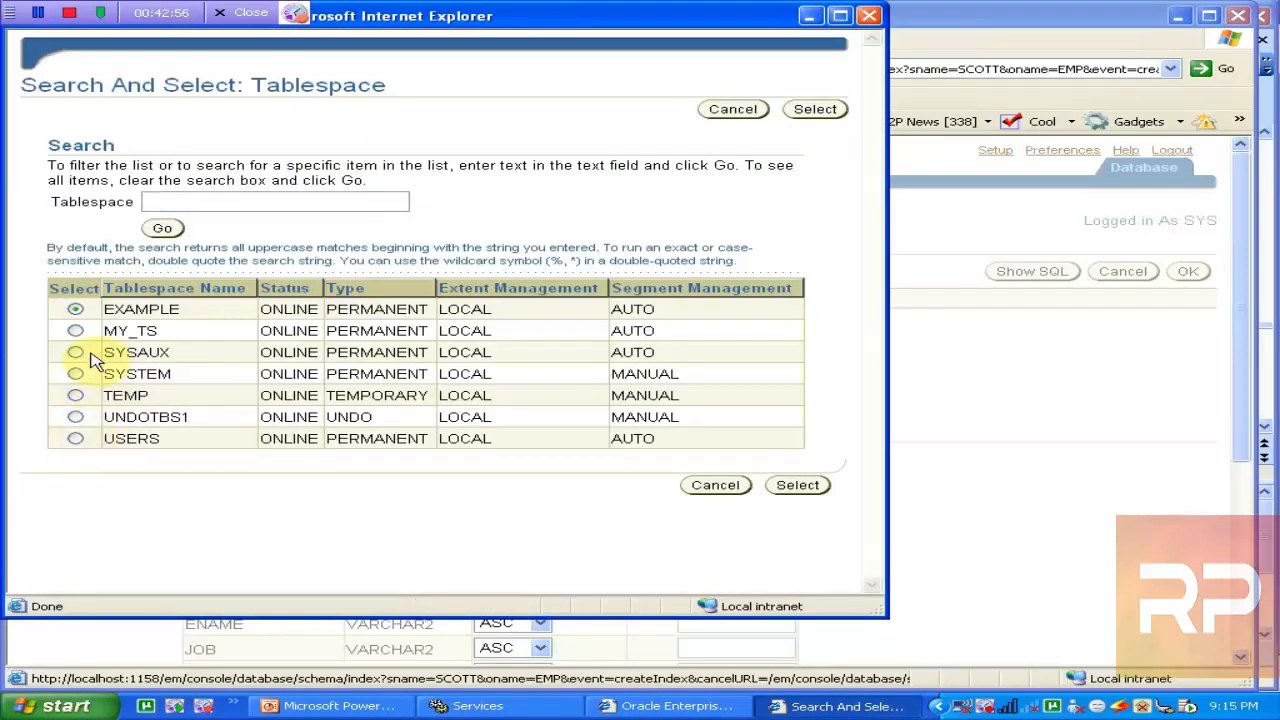
pyautogui.click(814, 488)
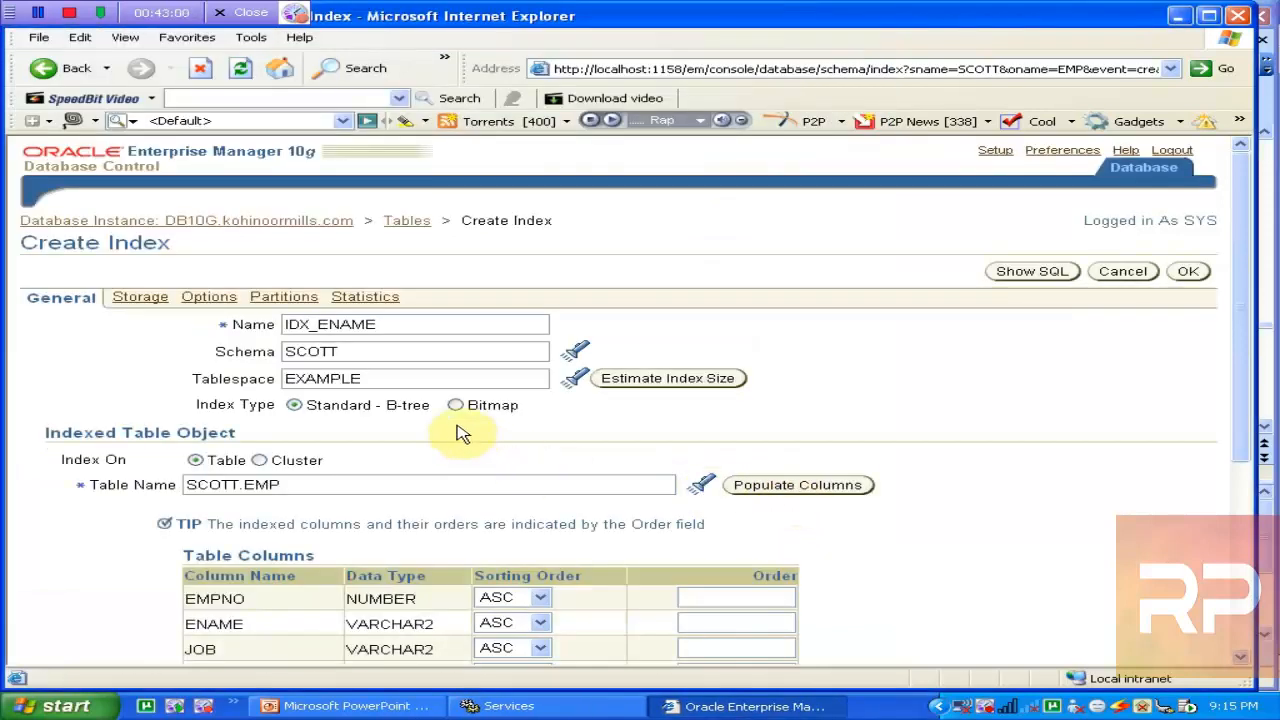
pyautogui.moveTo(358, 351); pyautogui.dragTo(281, 343)
pyautogui.hotkey('ctrl', 'c')
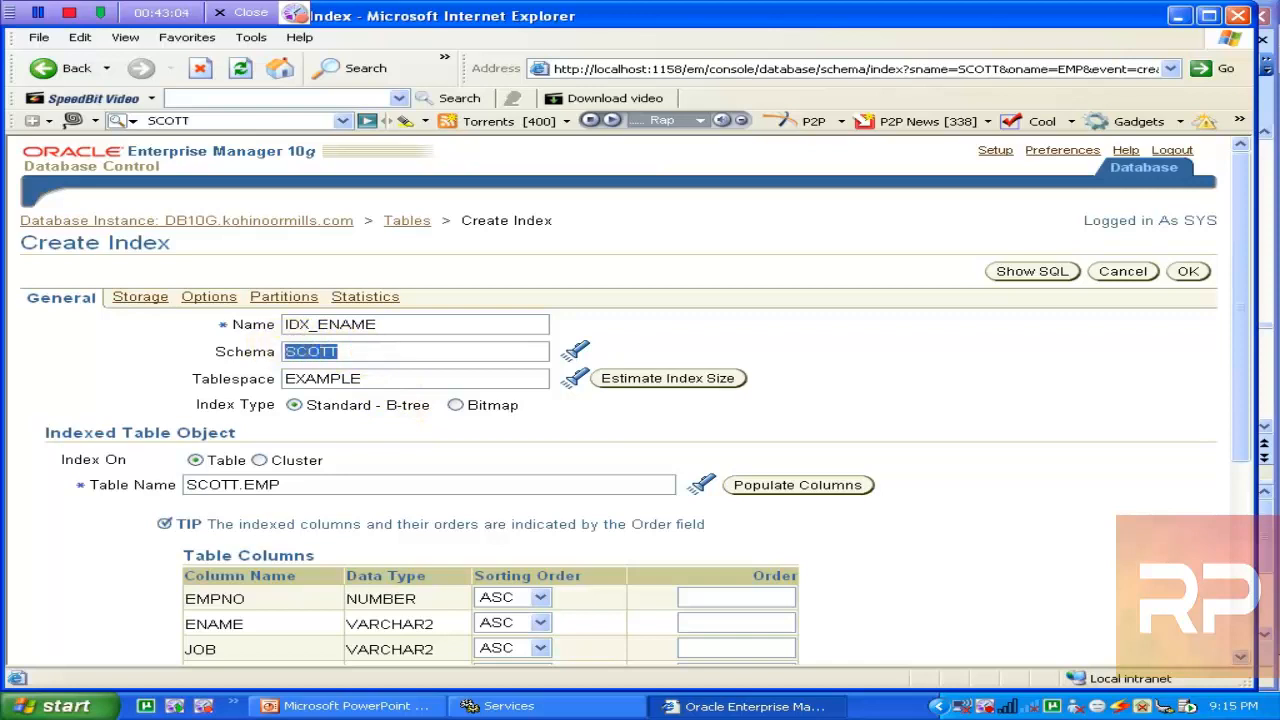
pyautogui.click(289, 353)
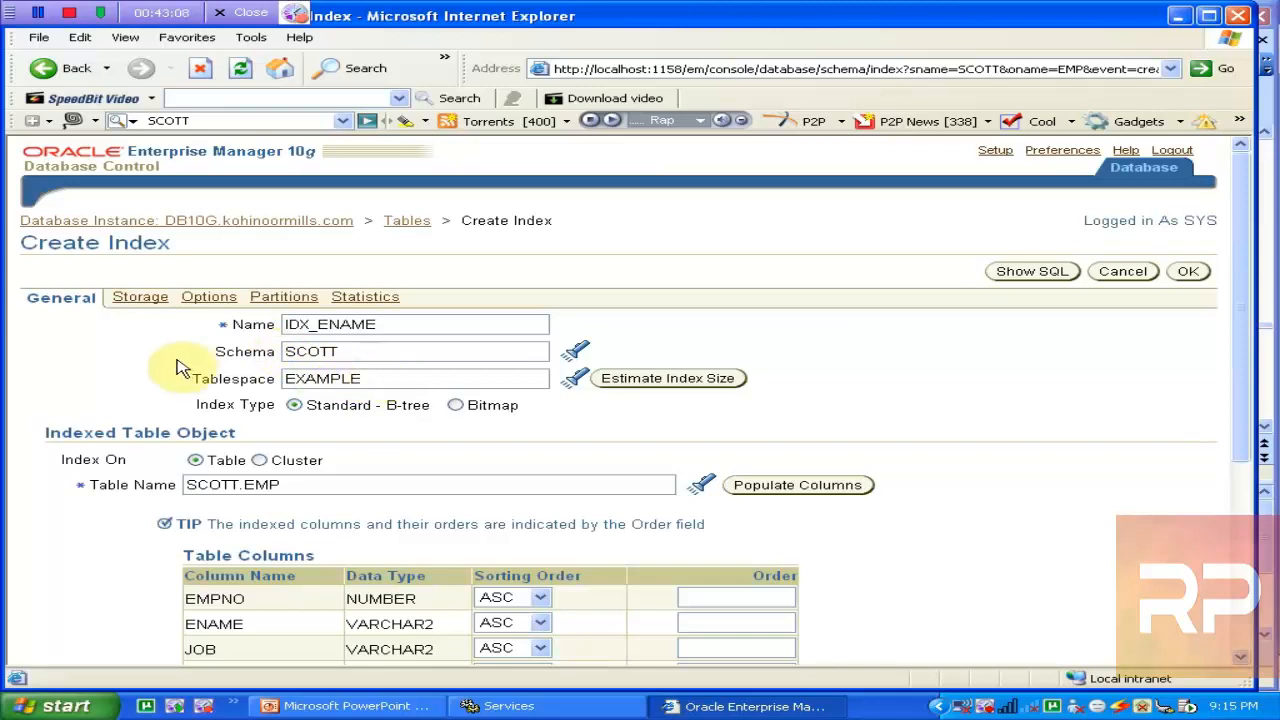
pyautogui.click(471, 380)
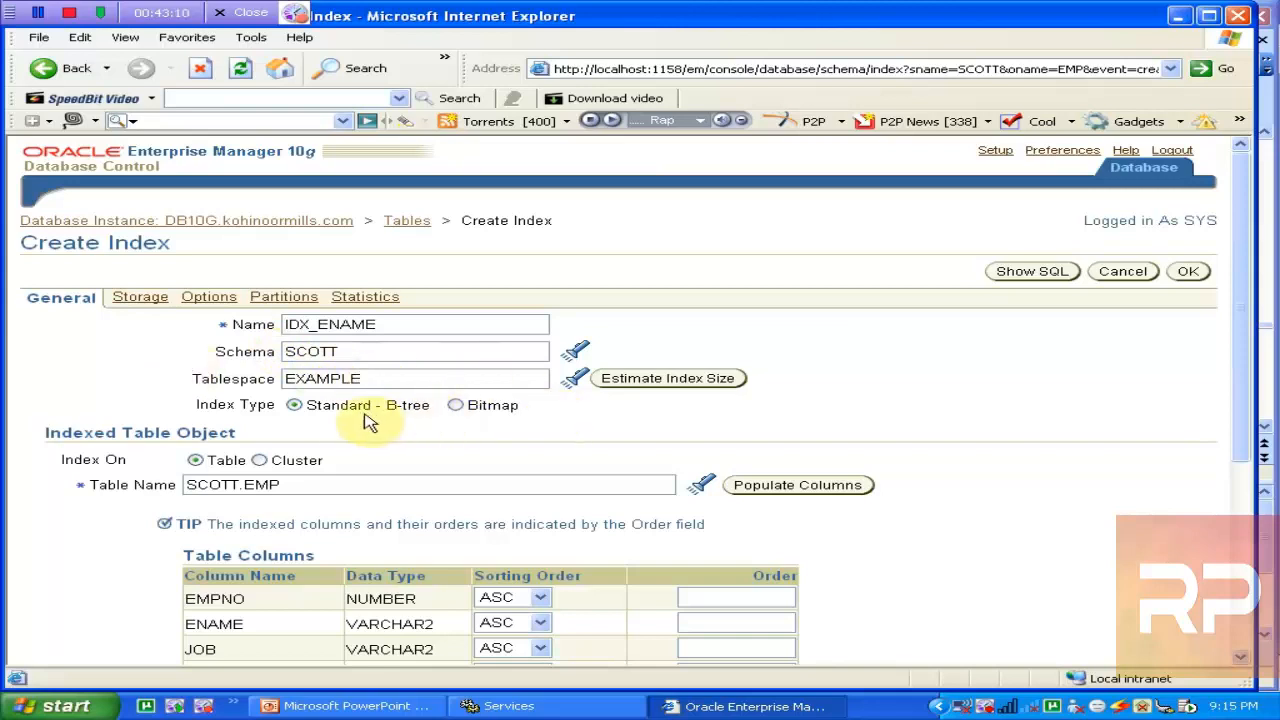
# Switch the index type to Bitmap and back to Standard - B-tree
pyautogui.click(296, 409)
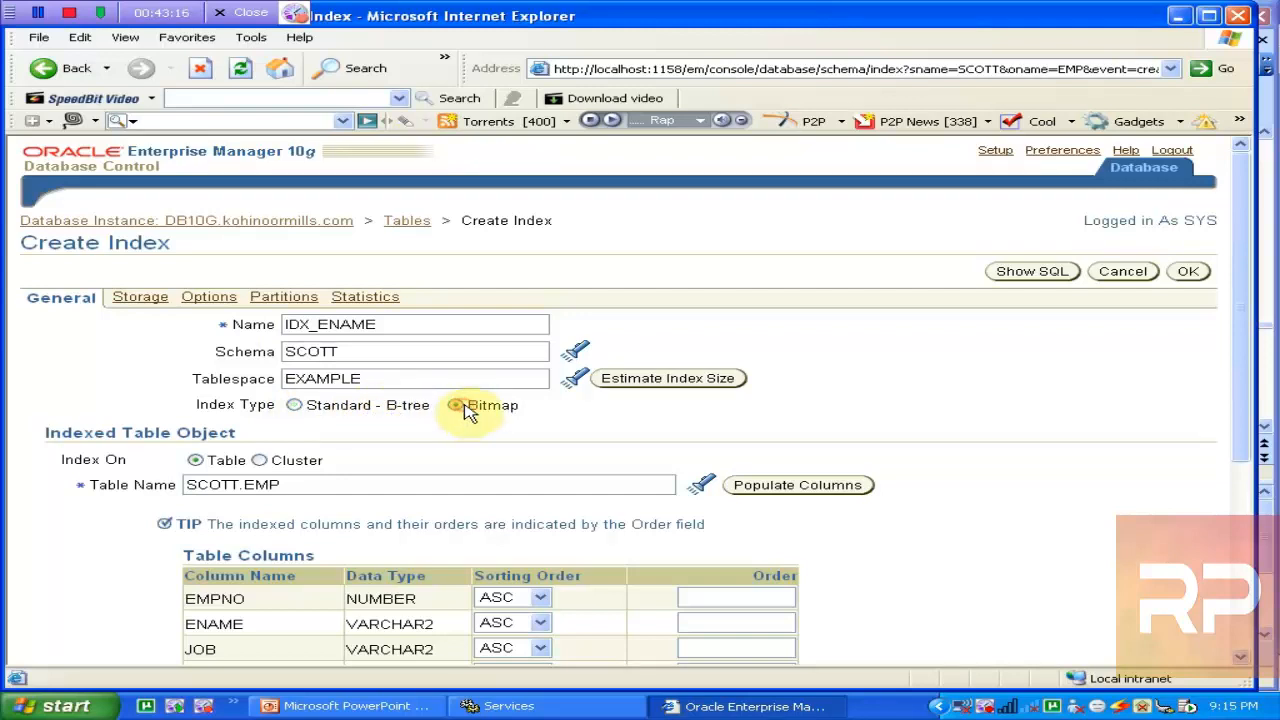
pyautogui.click(294, 405)
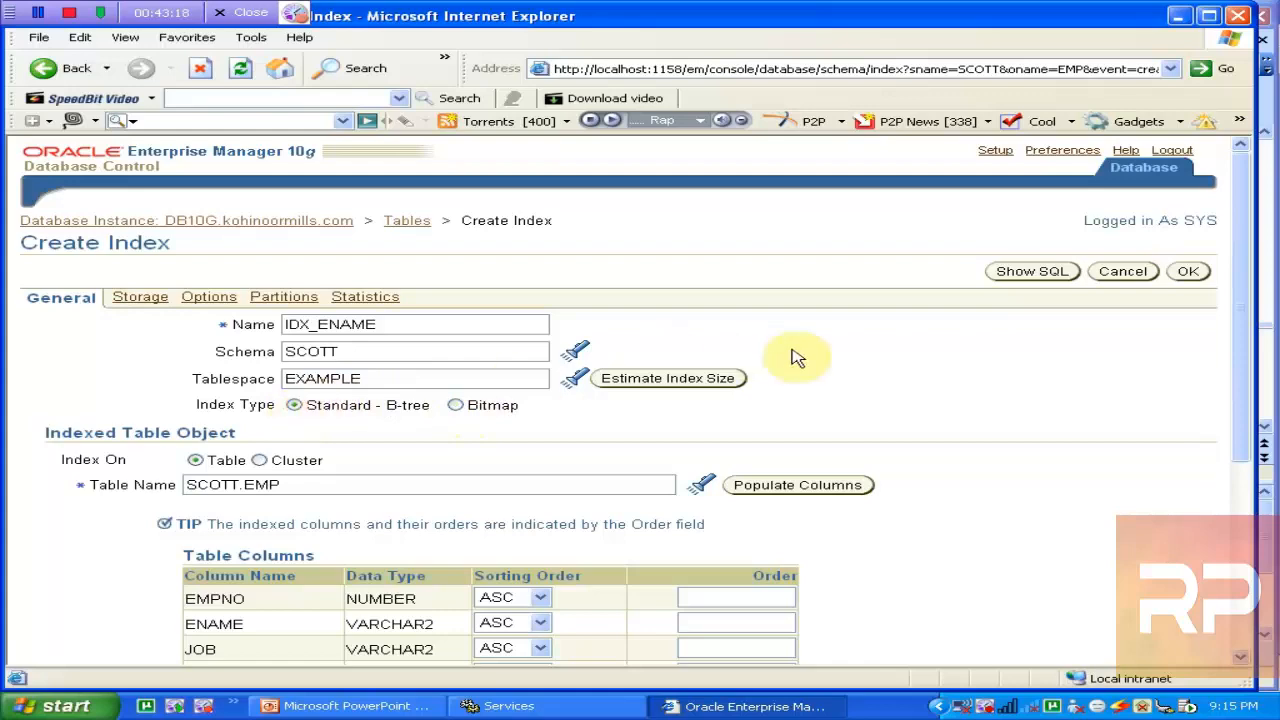
# Include the ENAME column in the index by setting its order to 1
pyautogui.moveTo(1248, 208); pyautogui.dragTo(1253, 325)
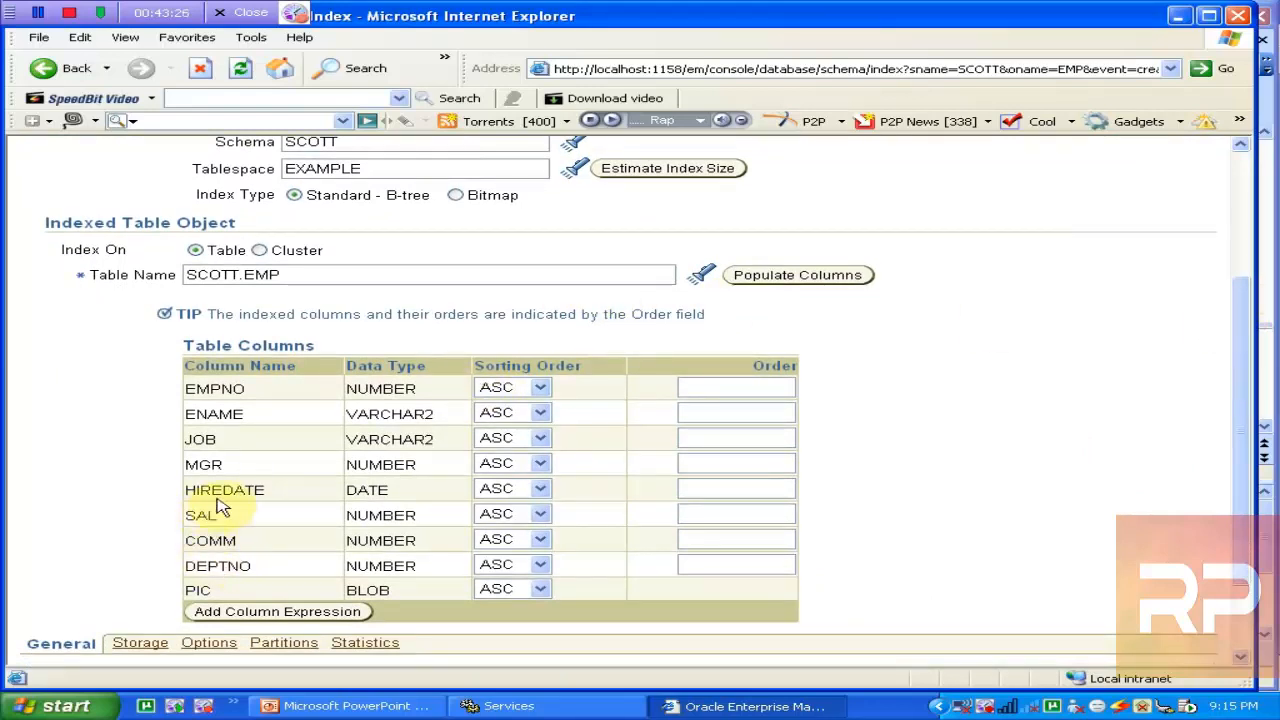
pyautogui.click(686, 414)
pyautogui.click(714, 416)
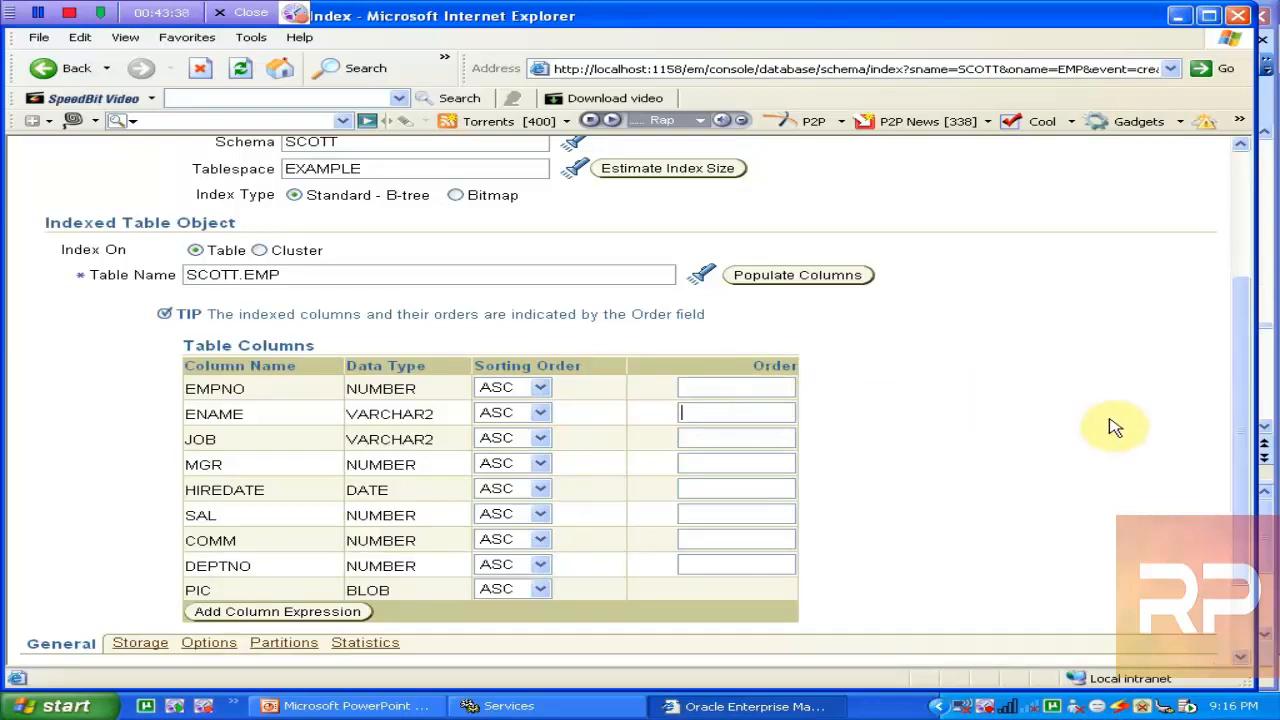
pyautogui.moveTo(1237, 365)
pyautogui.mouseDown()
pyautogui.moveTo(1240, 434)
pyautogui.moveTo(1250, 368)
pyautogui.mouseUp()
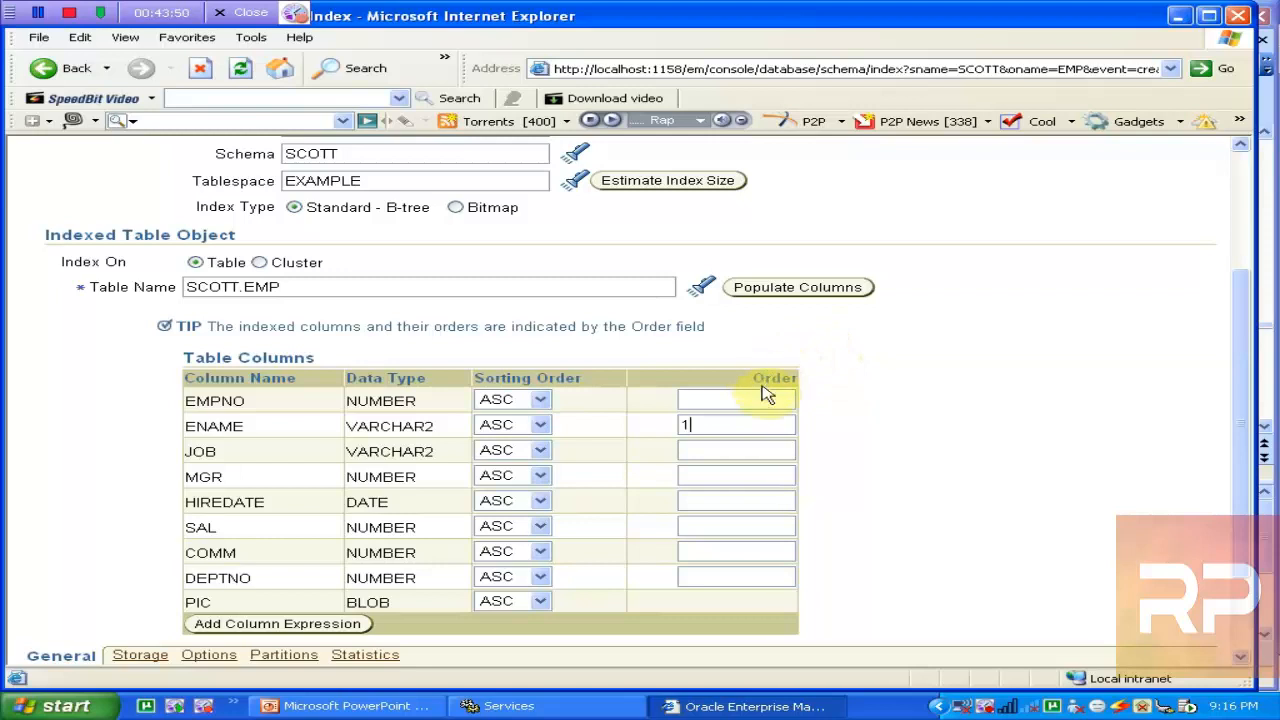
pyautogui.click(708, 449)
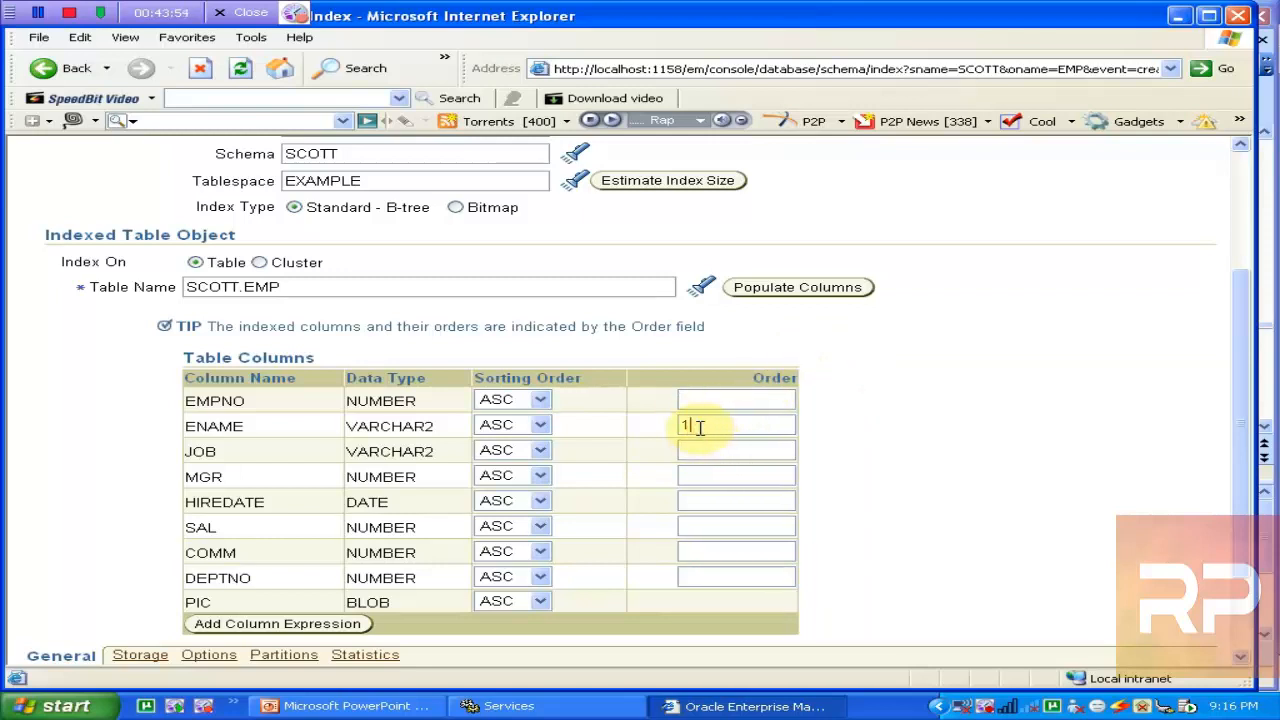
# Show the SQL for the new index and examine the indexed column and tablespace in the statement
pyautogui.moveTo(1236, 361); pyautogui.dragTo(1252, 476)
pyautogui.scroll(5, 1214, 263)
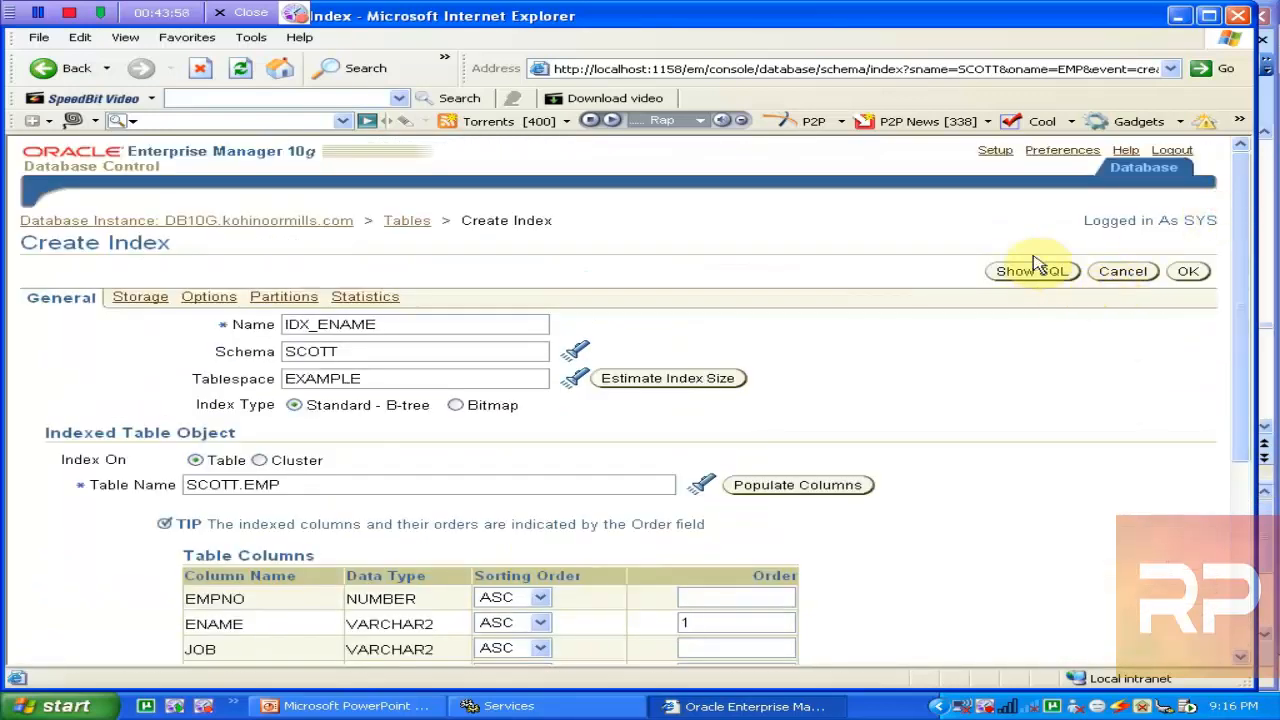
pyautogui.click(1033, 273)
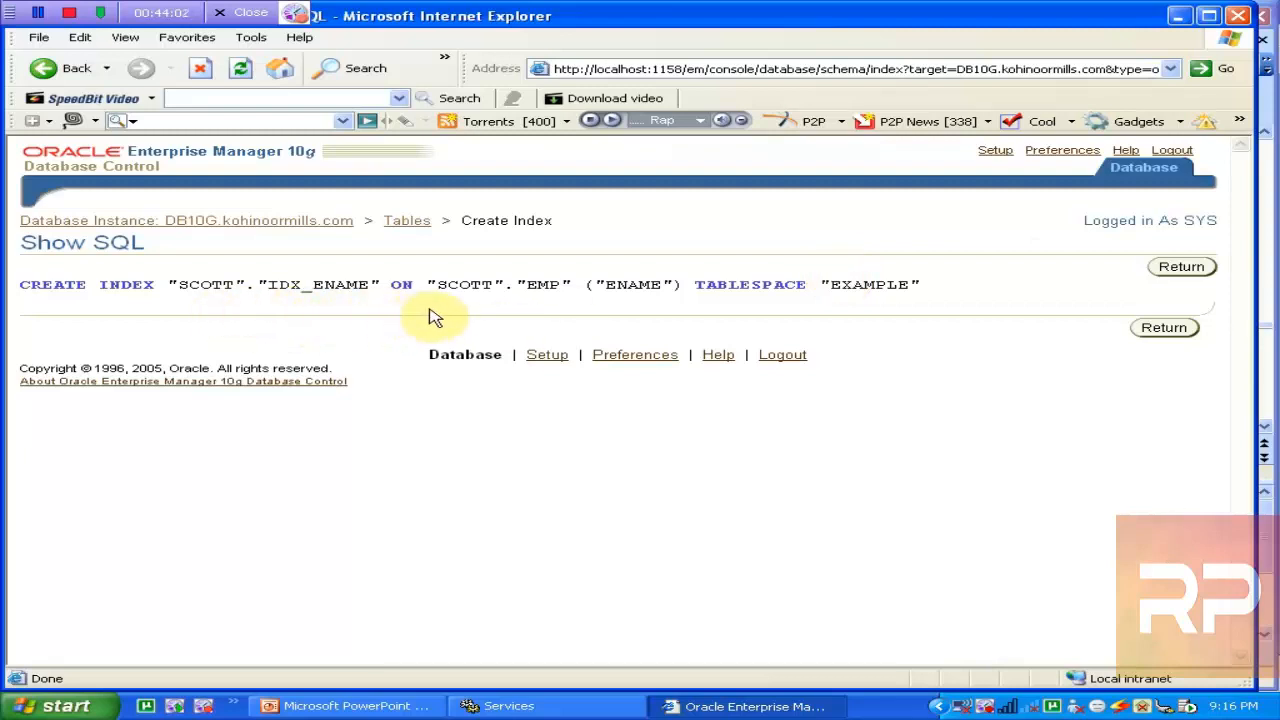
pyautogui.click(600, 287)
pyautogui.moveTo(600, 287); pyautogui.dragTo(910, 286)
pyautogui.click(877, 294)
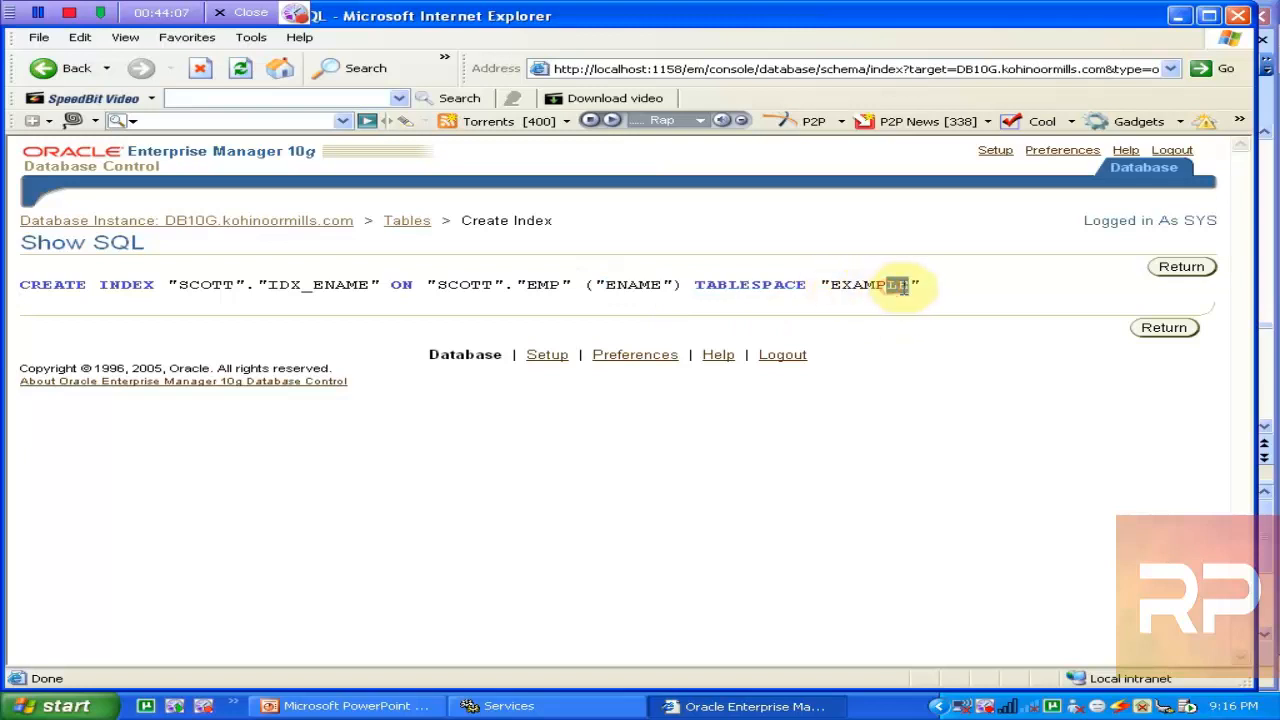
# Return from the SQL statement to the index definition and repopulate the column list for SCOTT.EMP
pyautogui.click(1162, 328)
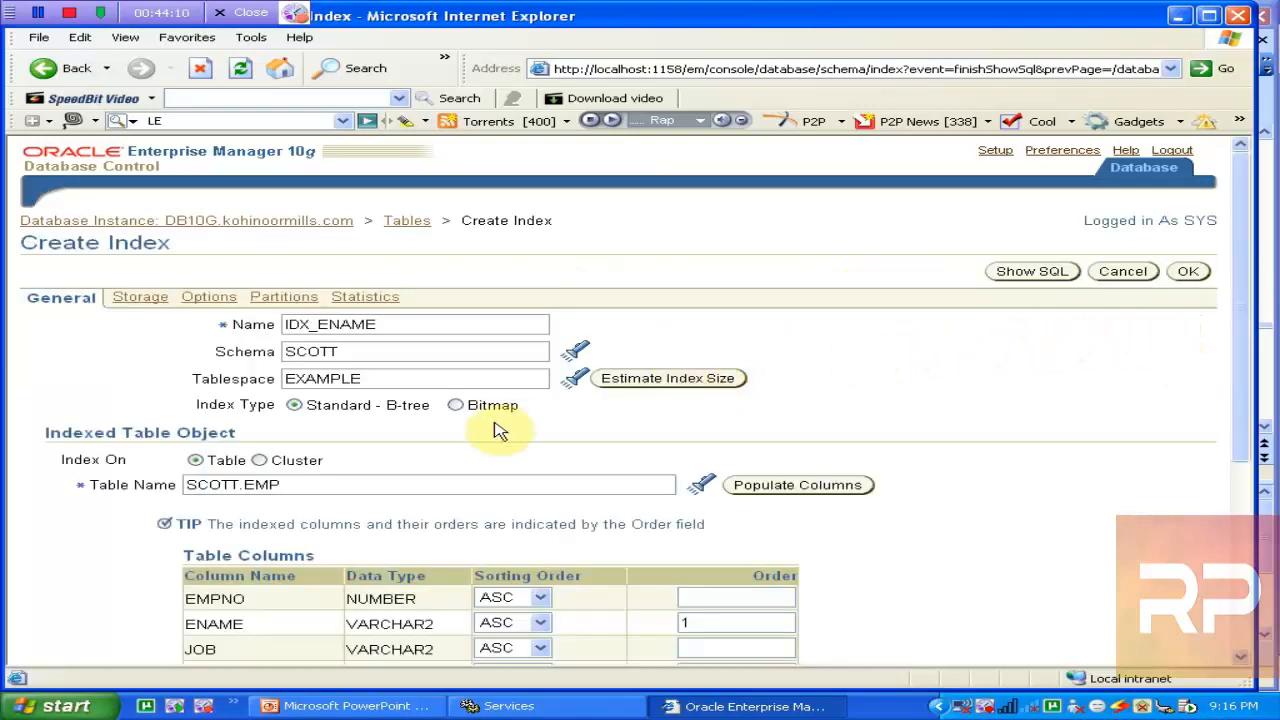
pyautogui.moveTo(1243, 353); pyautogui.dragTo(1255, 421)
pyautogui.click(518, 375)
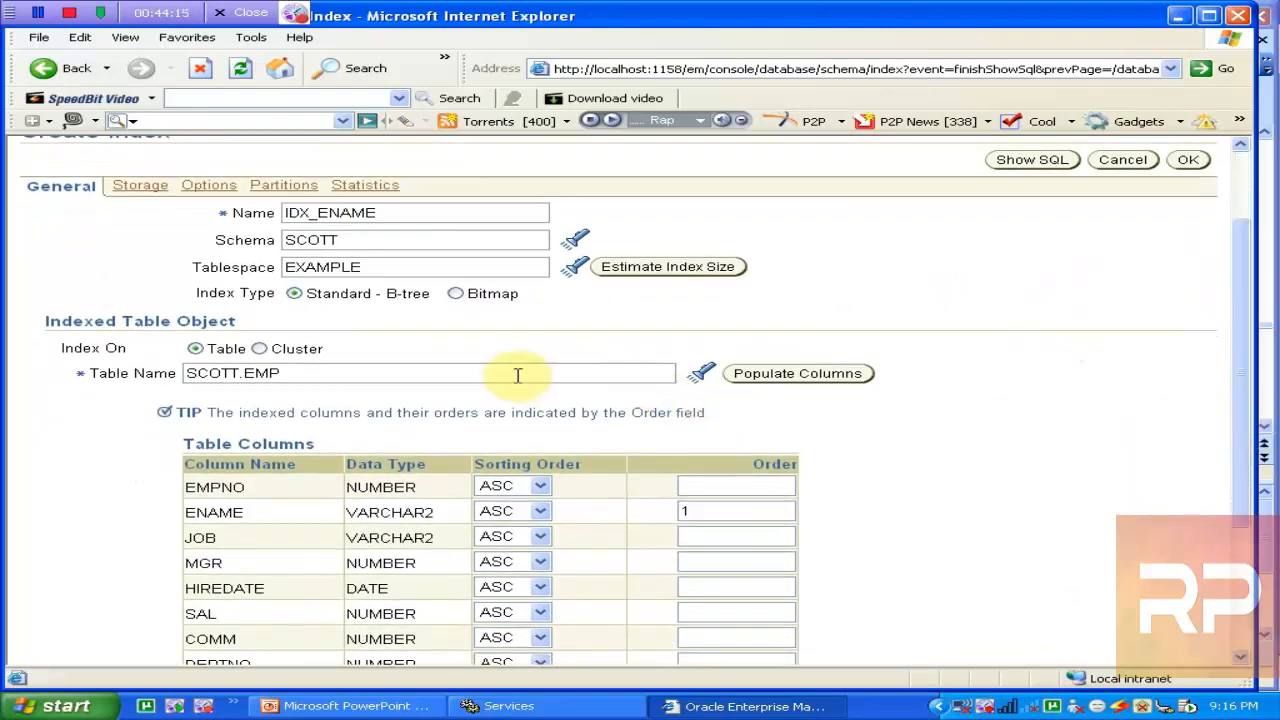
pyautogui.click(798, 376)
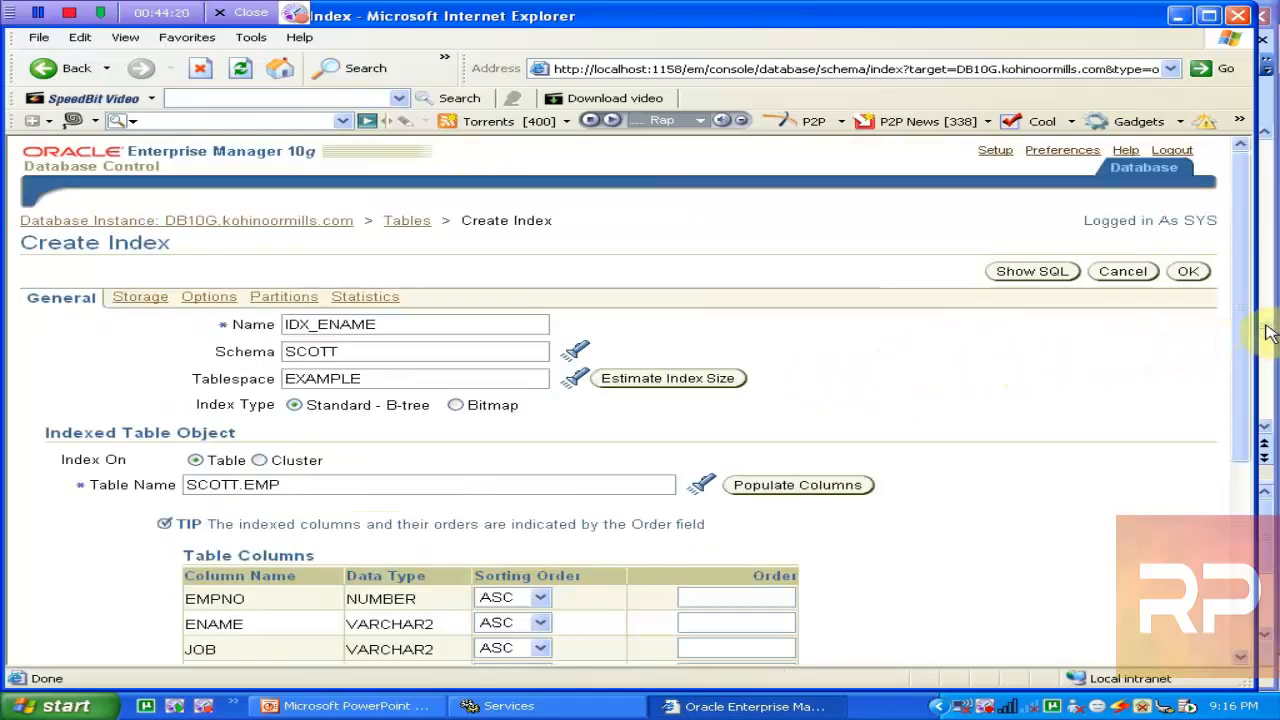
# View the SCOTT schema's tables available for indexing and close the list without selecting one
pyautogui.moveTo(1246, 323); pyautogui.dragTo(1250, 432)
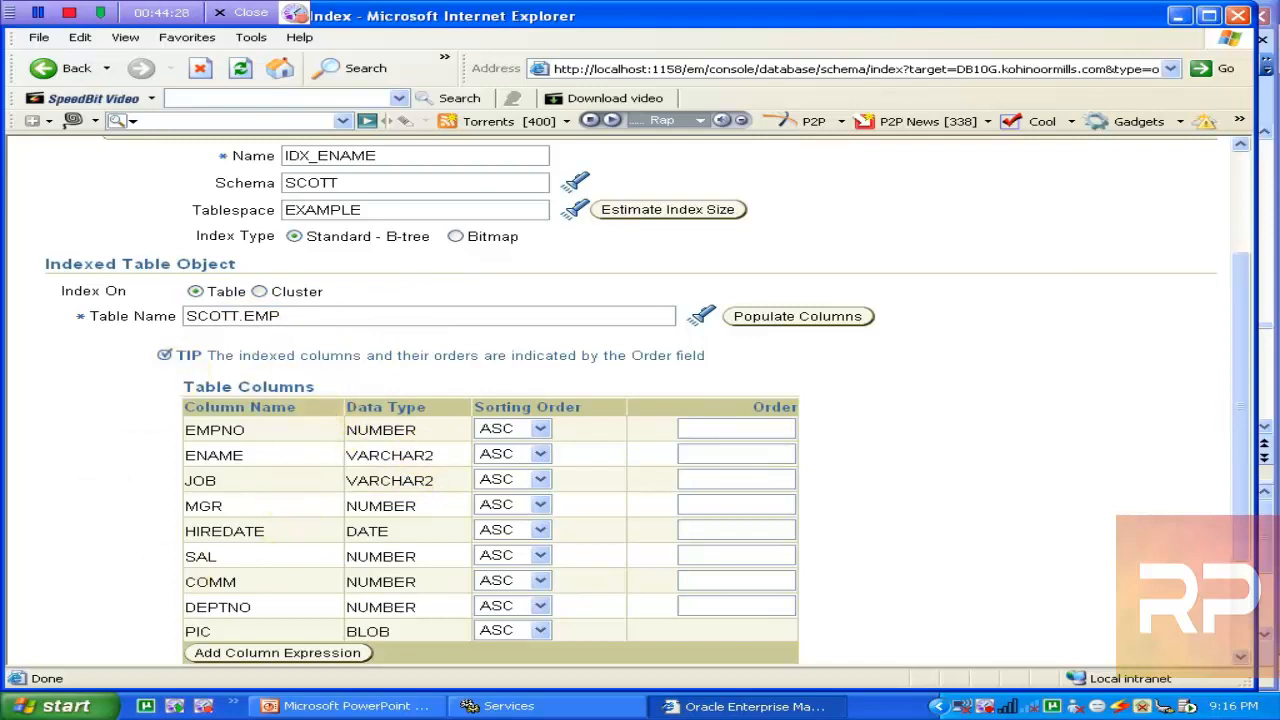
pyautogui.click(704, 320)
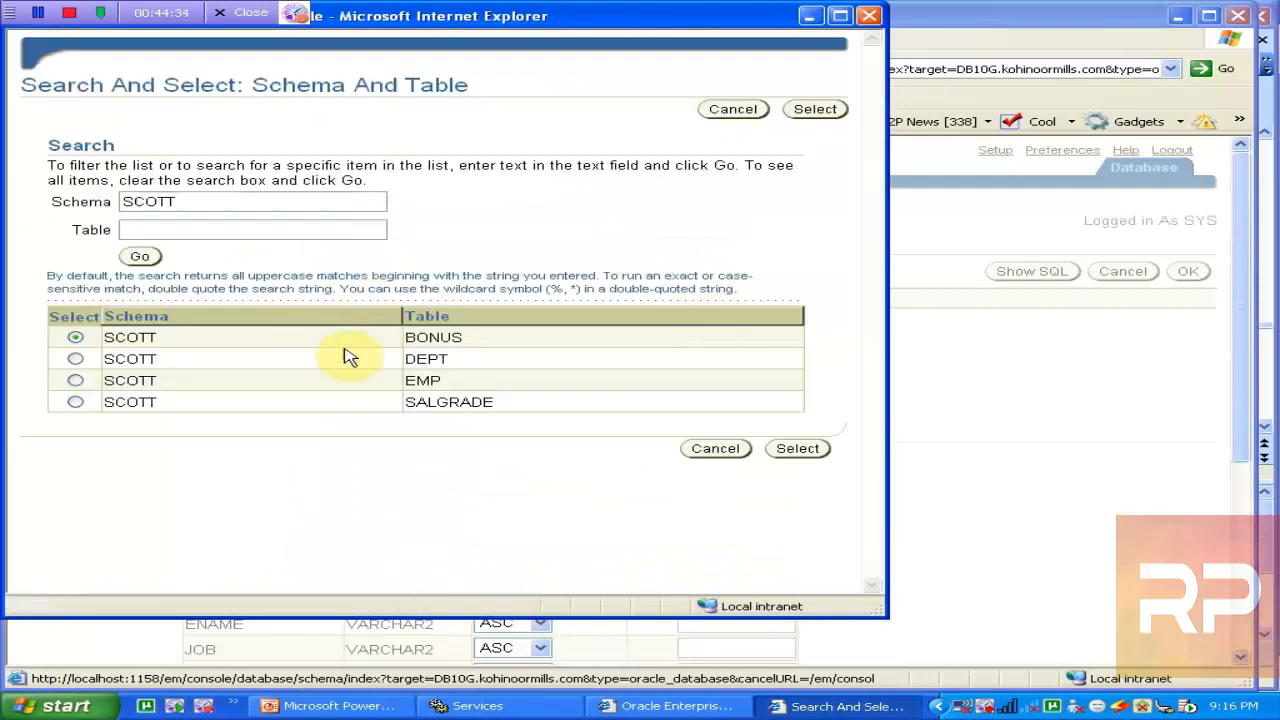
pyautogui.click(870, 17)
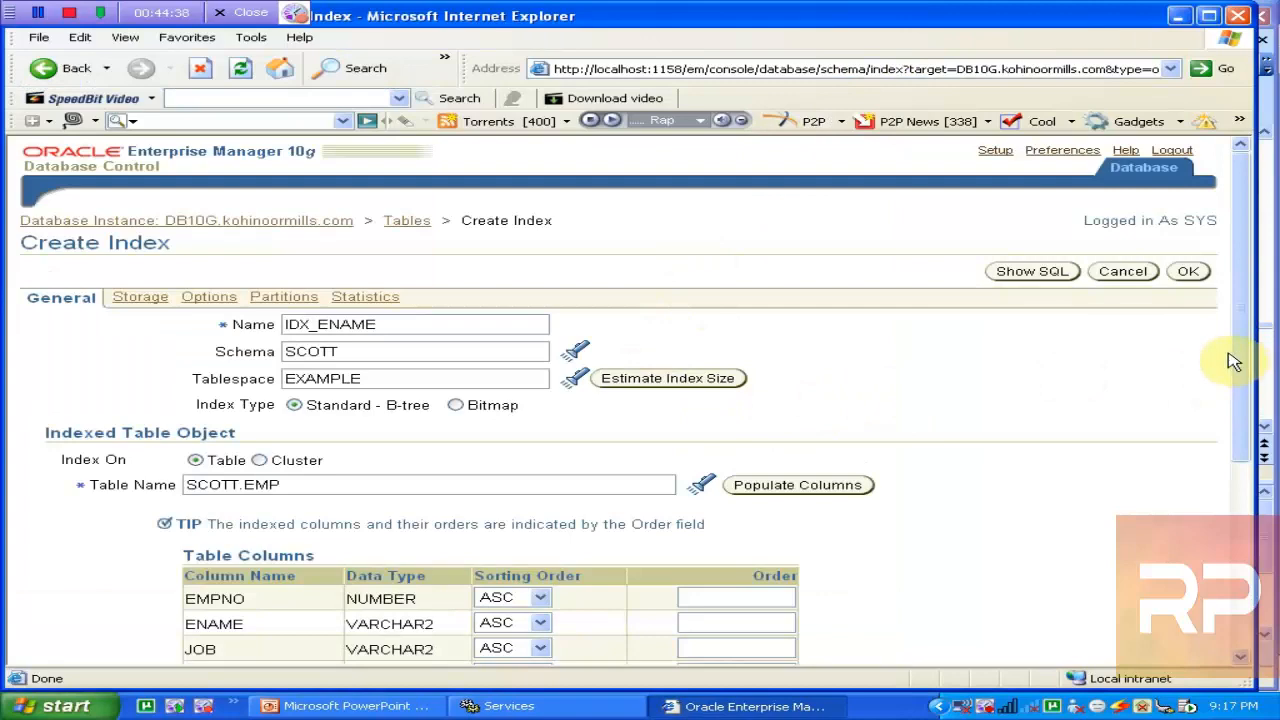
pyautogui.moveTo(1237, 395); pyautogui.dragTo(1237, 437)
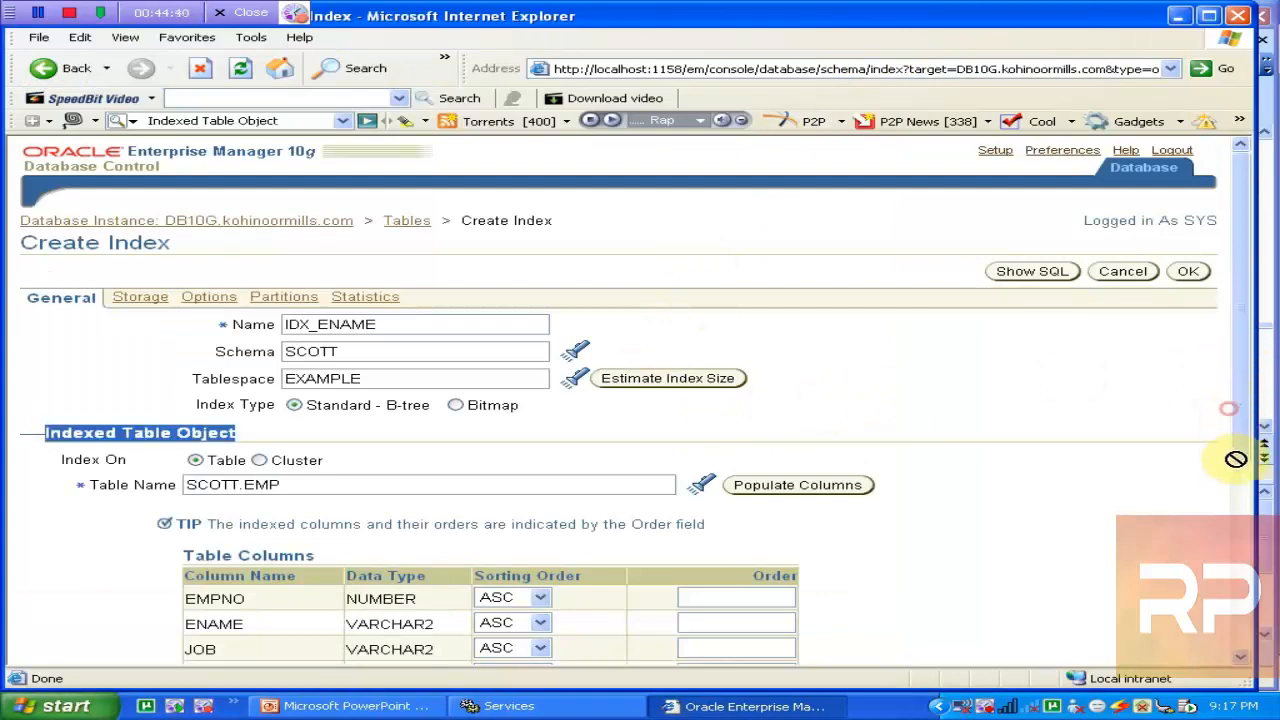
pyautogui.scroll(-4, 1234, 434)
pyautogui.scroll(4, 1229, 428)
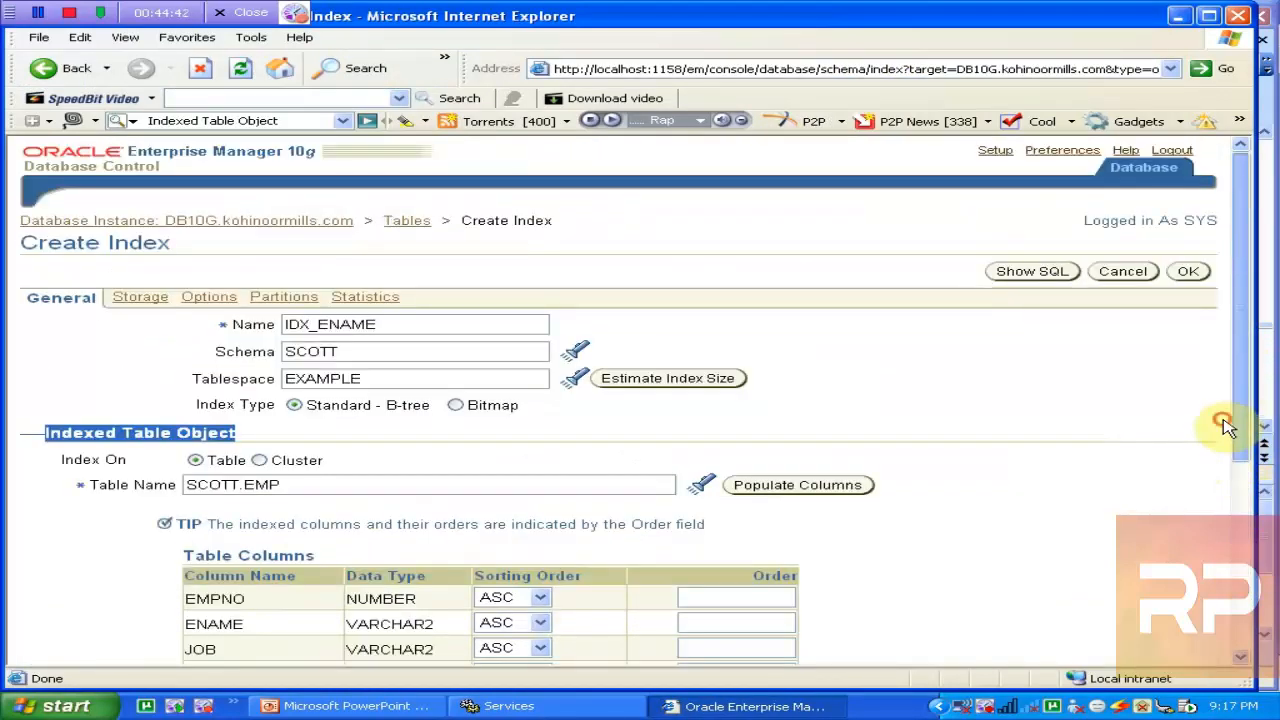
pyautogui.click(1150, 433)
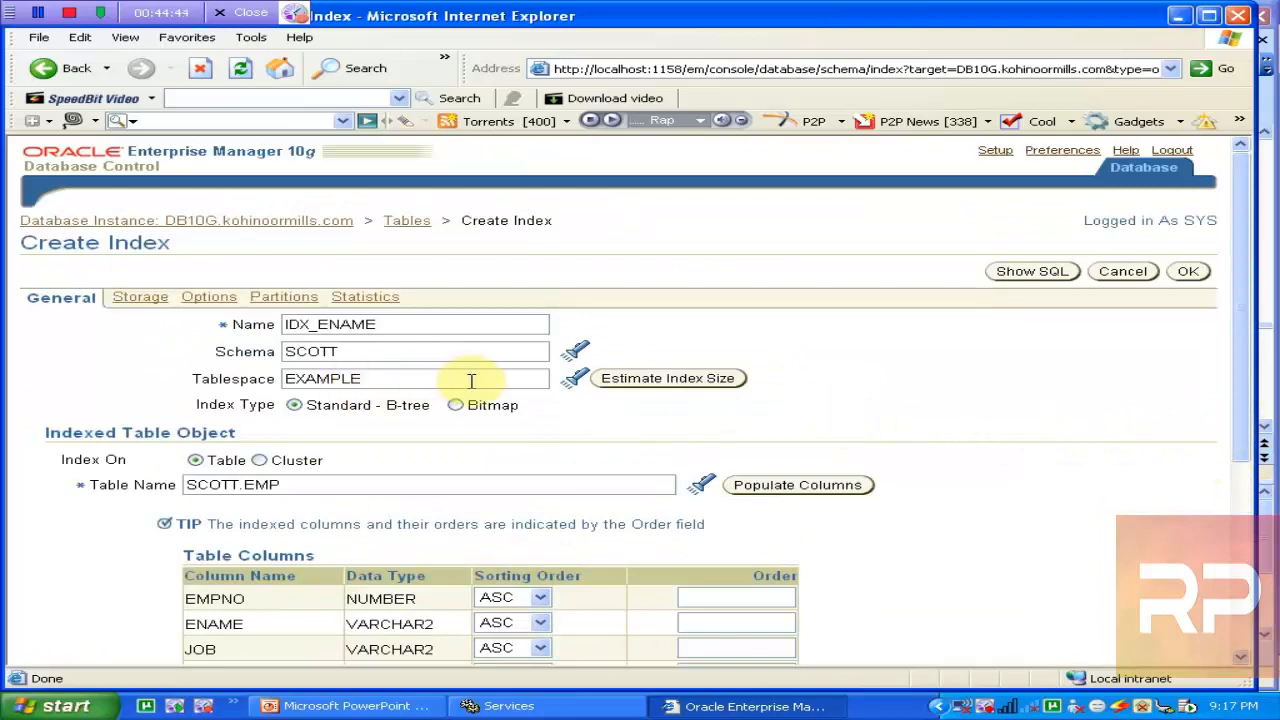
# Try to estimate the index size, and include the ENAME column in the index by setting its order to 1
pyautogui.click(638, 382)
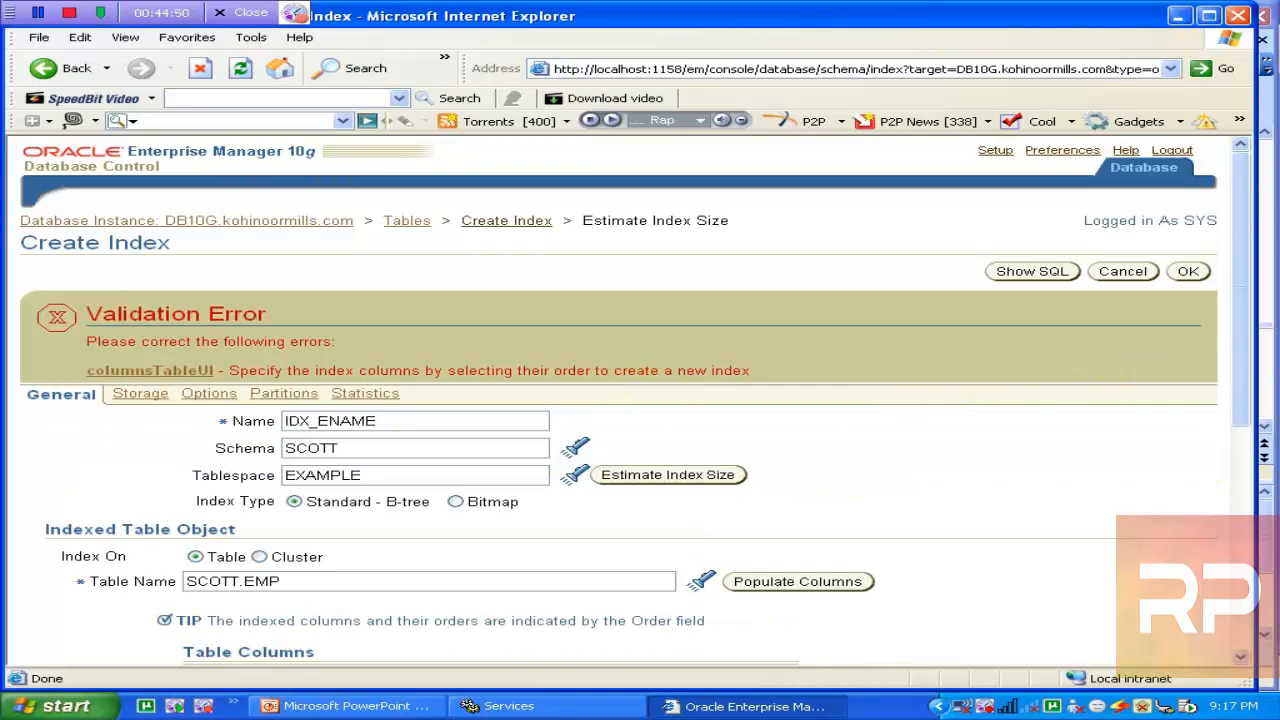
pyautogui.moveTo(1243, 309); pyautogui.dragTo(1249, 437)
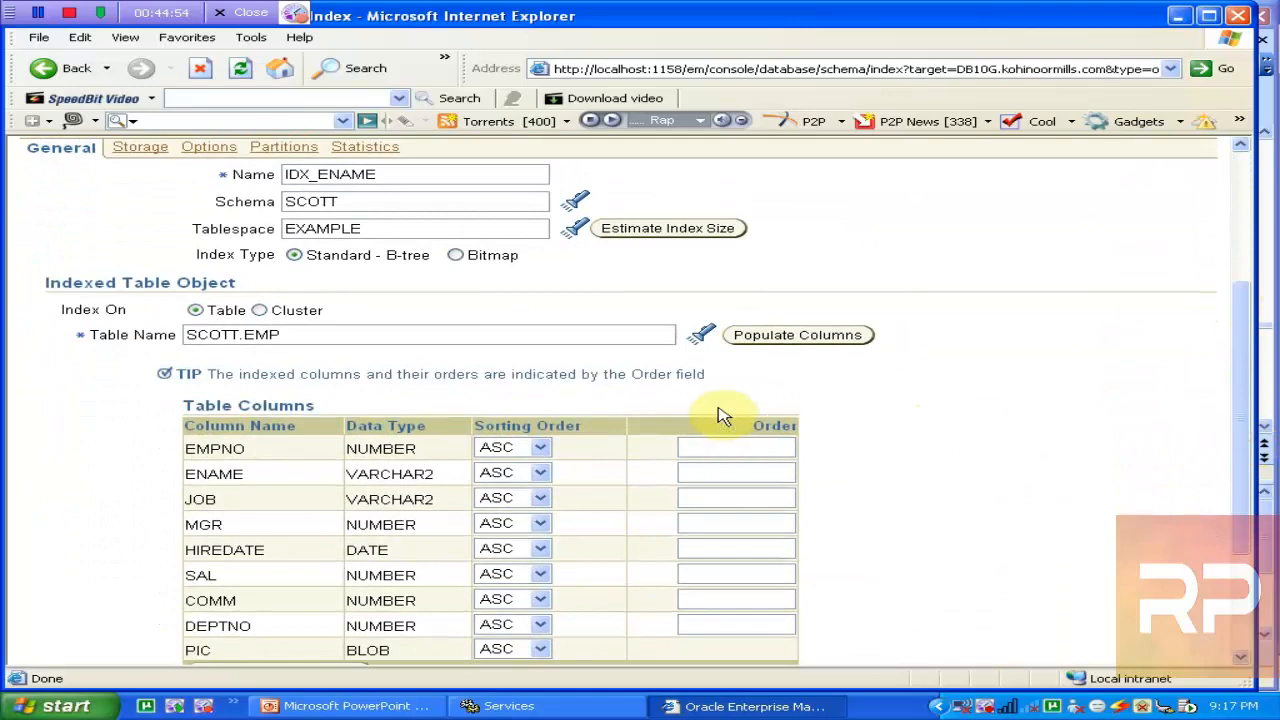
pyautogui.write('1')
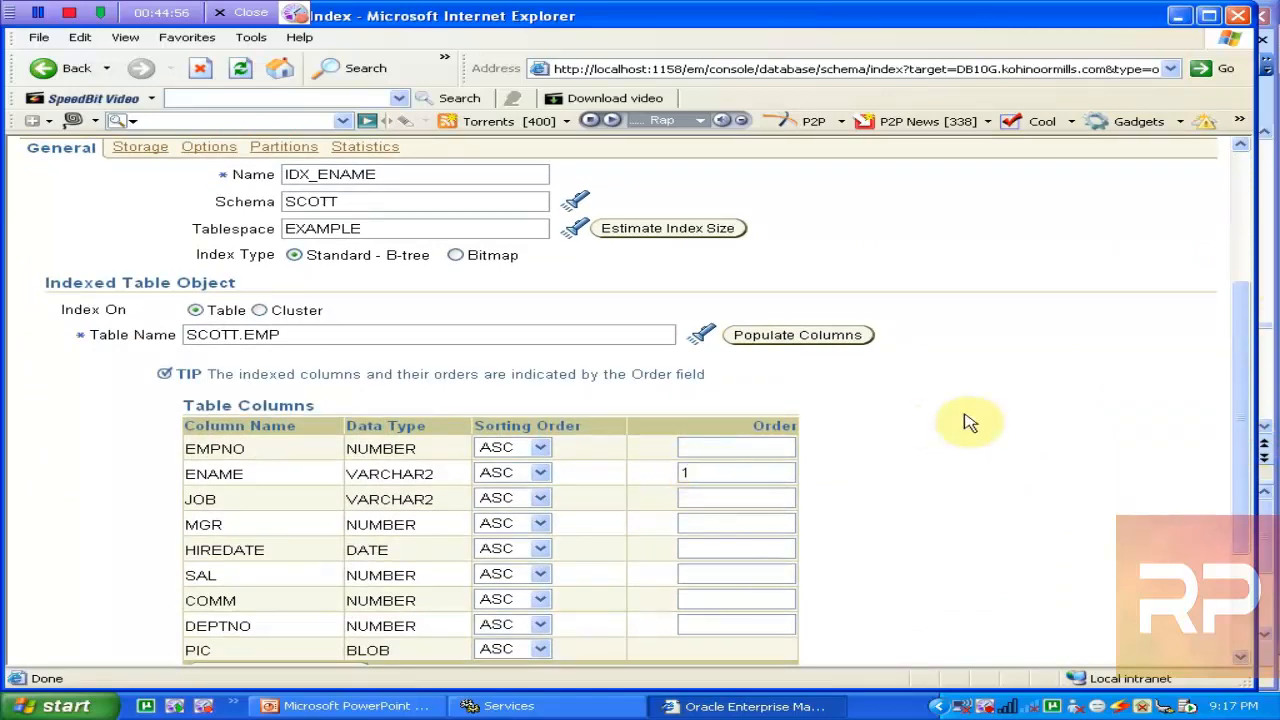
pyautogui.moveTo(1240, 390); pyautogui.dragTo(1237, 346)
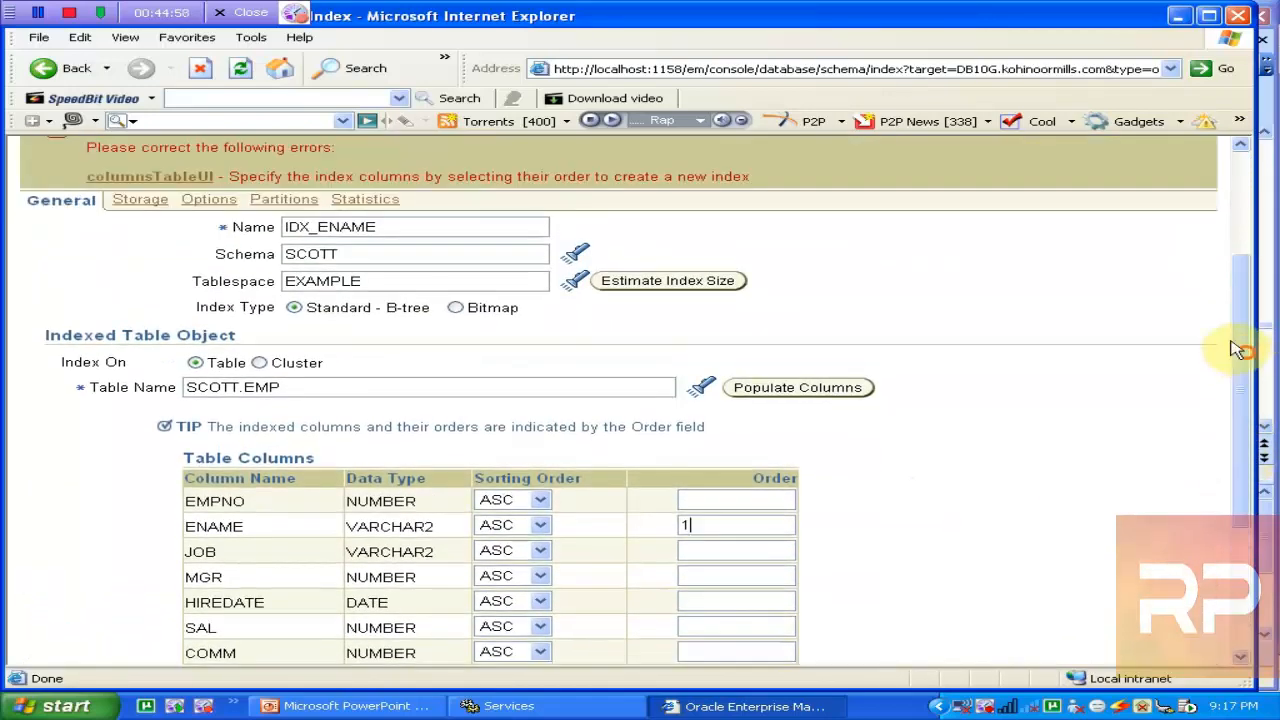
# Estimate the size of the IDX_ENAME index and return to its definition
pyautogui.click(613, 278)
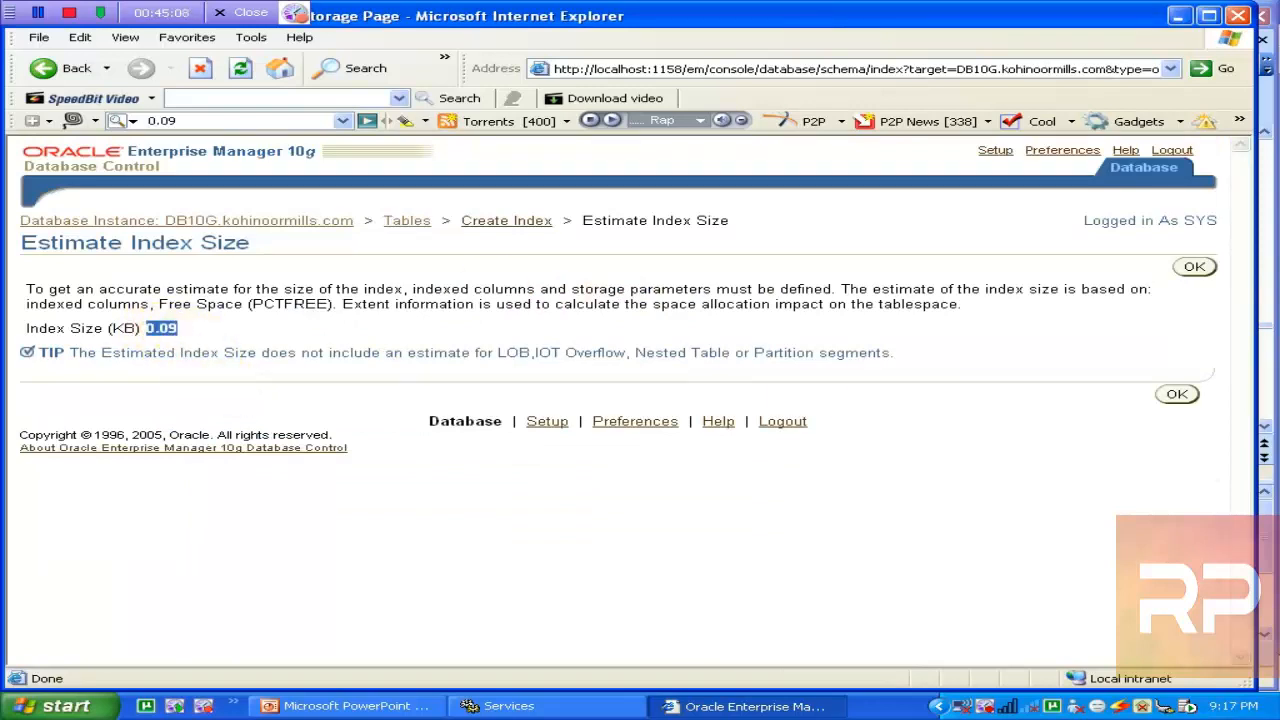
pyautogui.click(1177, 394)
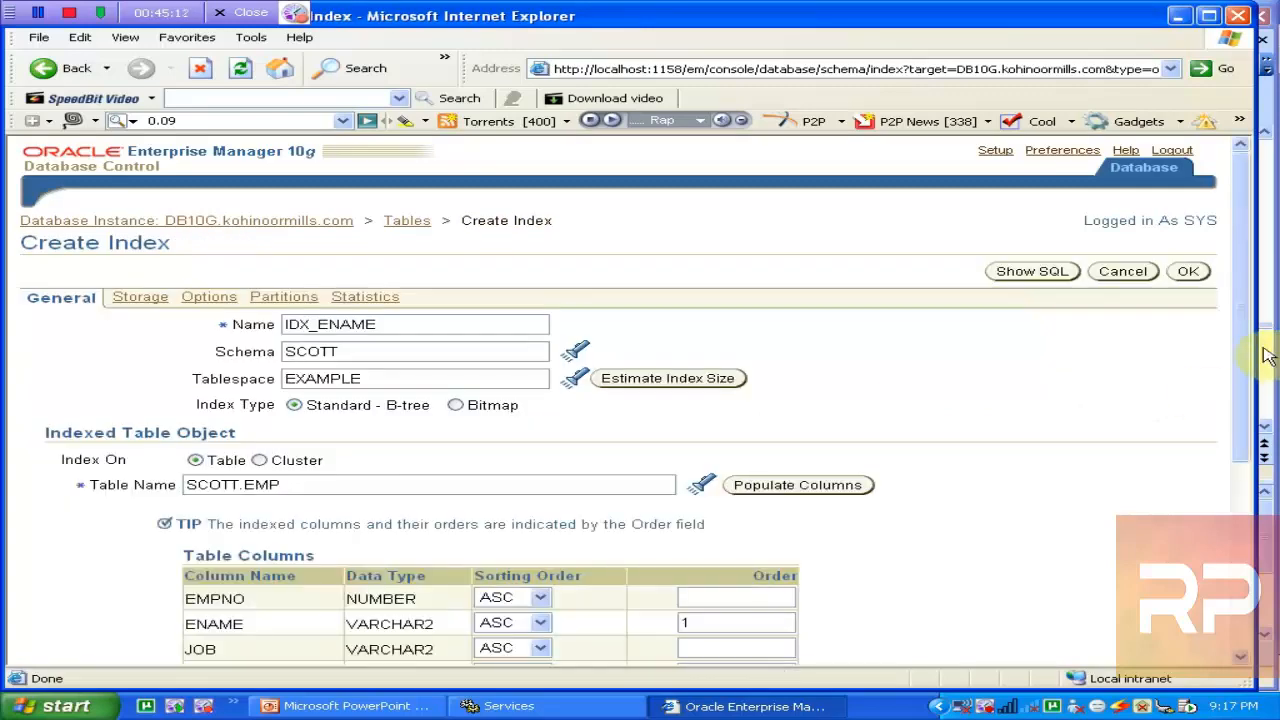
pyautogui.moveTo(1252, 358); pyautogui.dragTo(1219, 300)
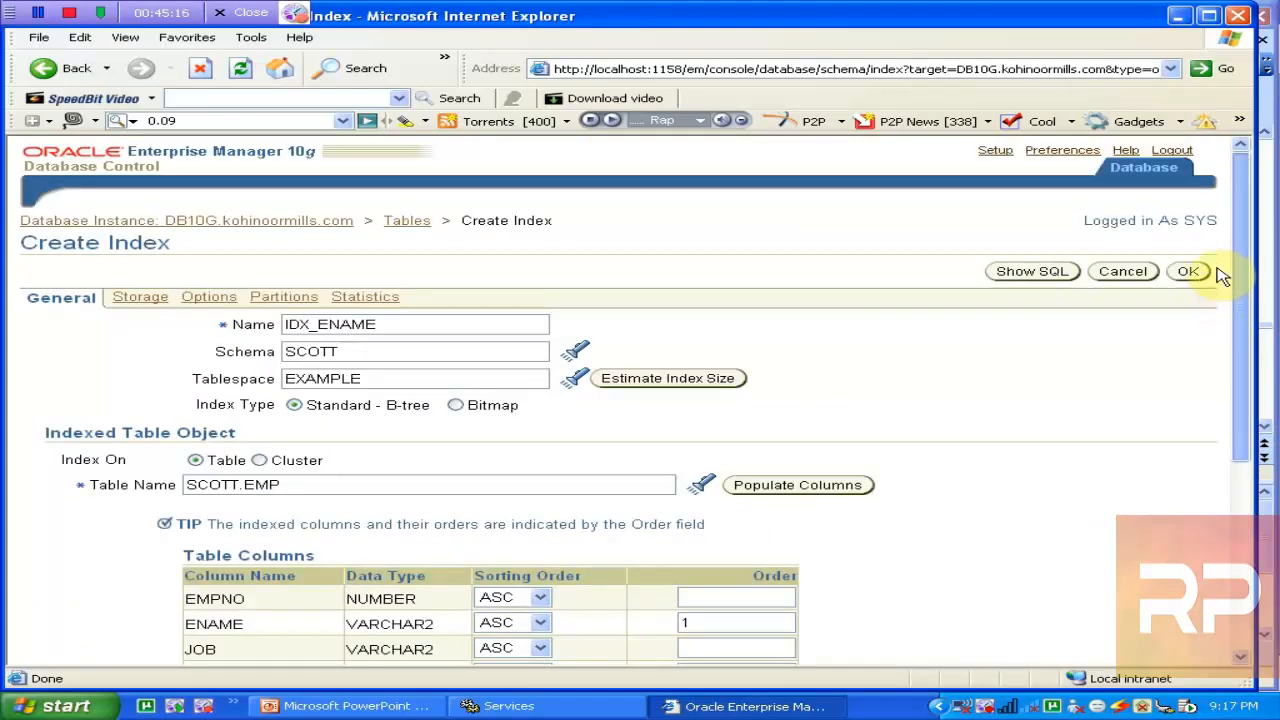
# Review the generated SQL for IDX_ENAME and create the index
pyautogui.click(1032, 271)
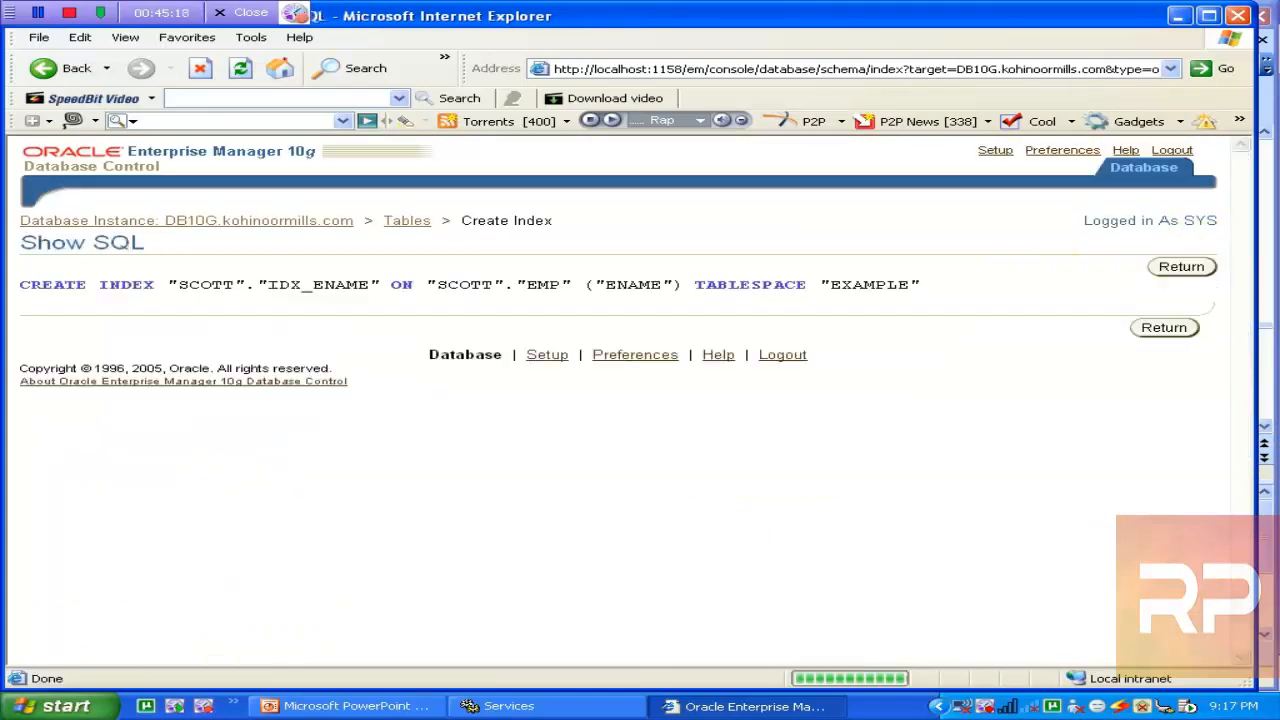
pyautogui.click(1166, 330)
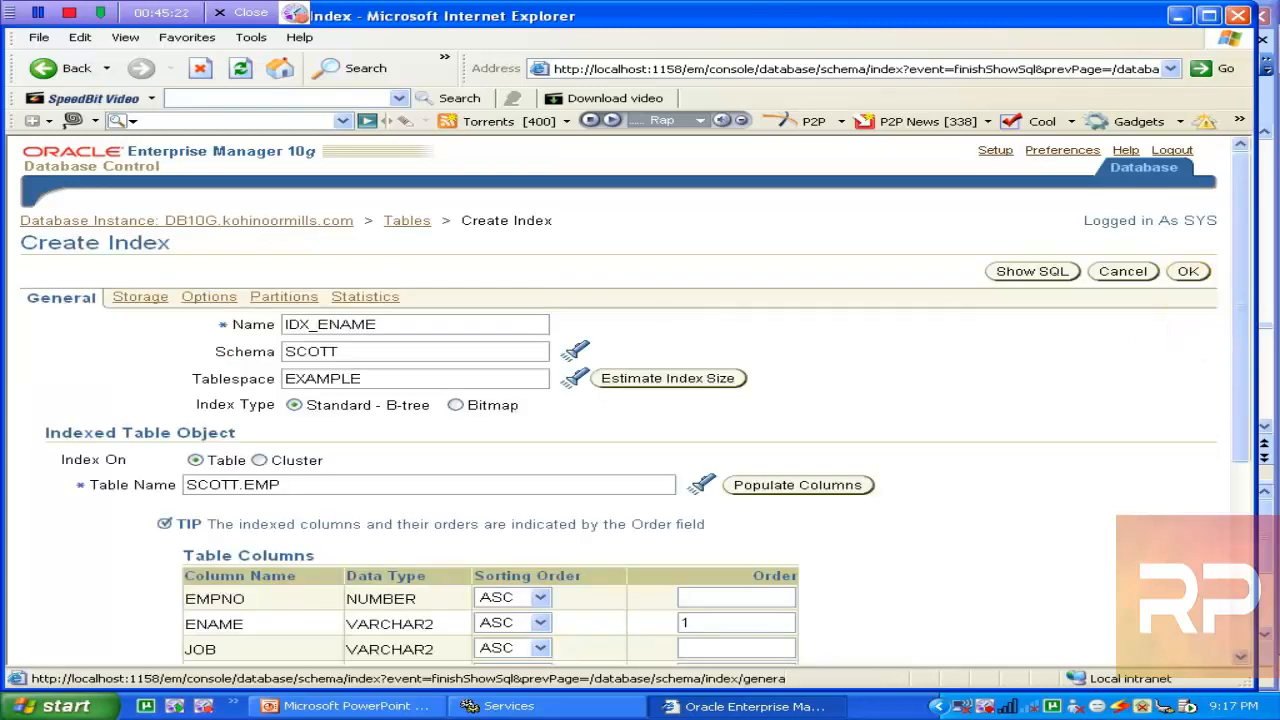
pyautogui.click(1188, 271)
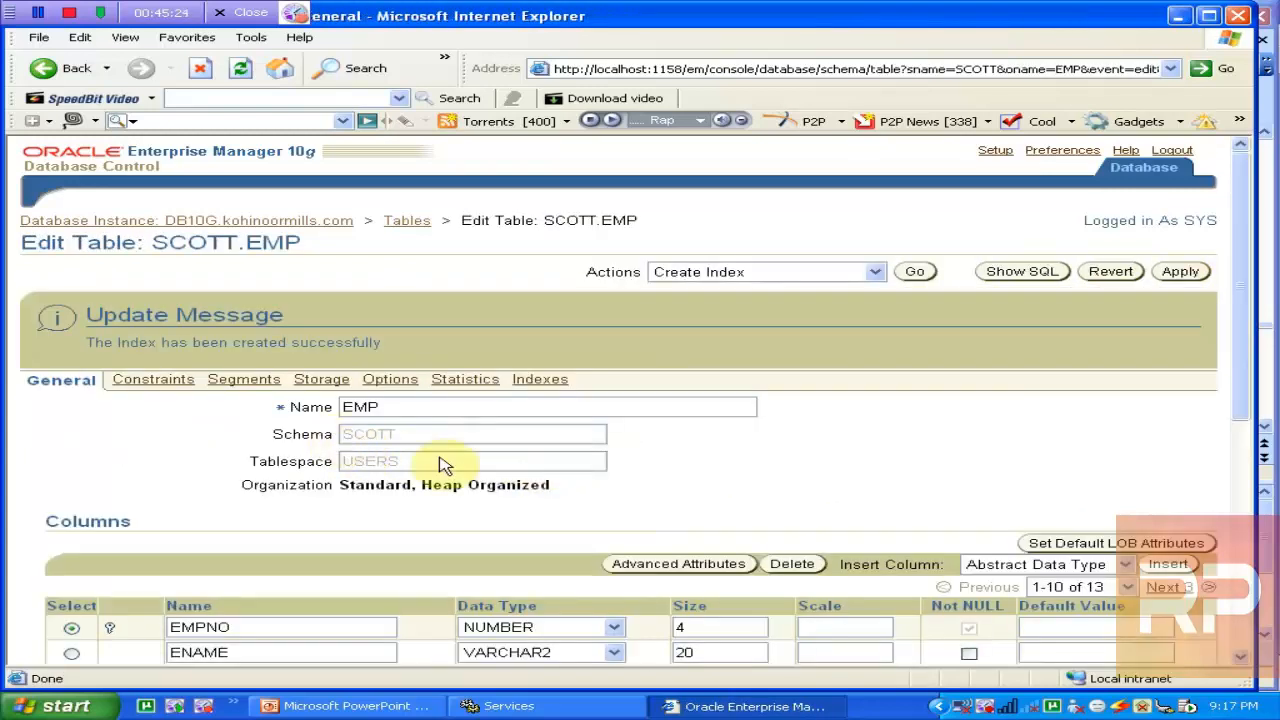
# List the indexes of the SCOTT.EMP table and view the details of IDX_ENAME
pyautogui.scroll(-5, 1240, 420)
pyautogui.scroll(5, 1232, 405)
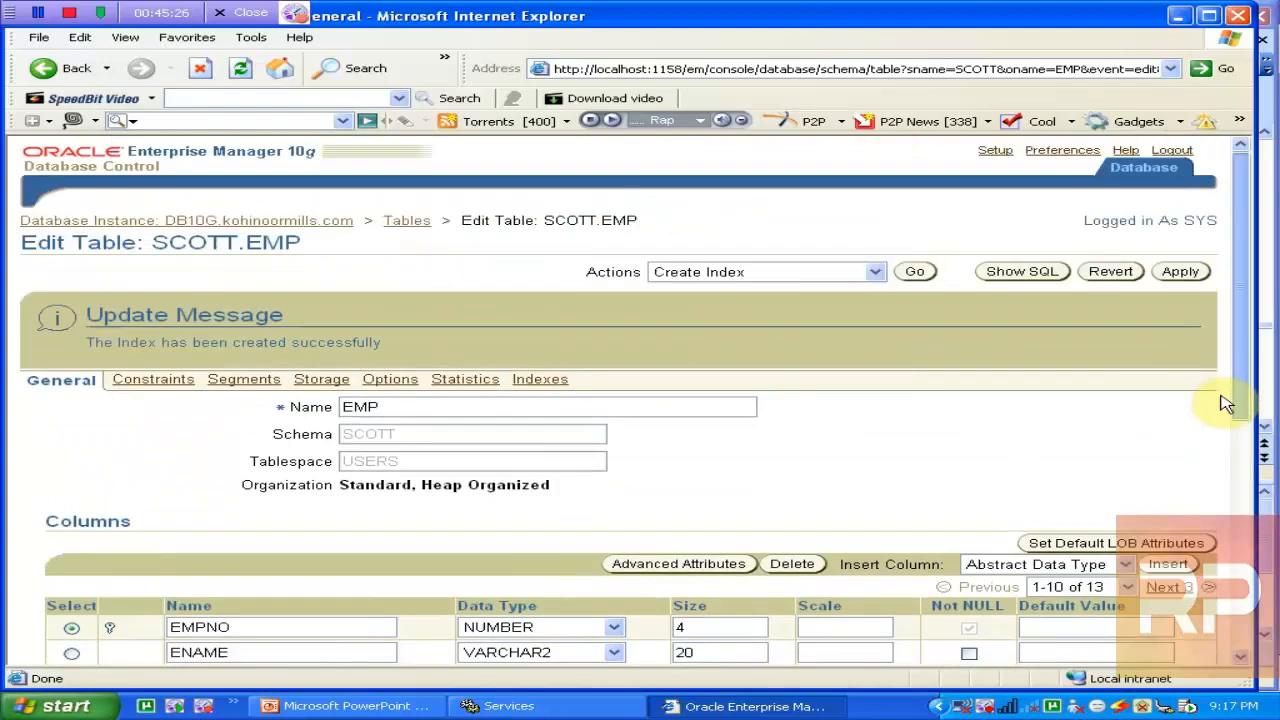
pyautogui.click(558, 383)
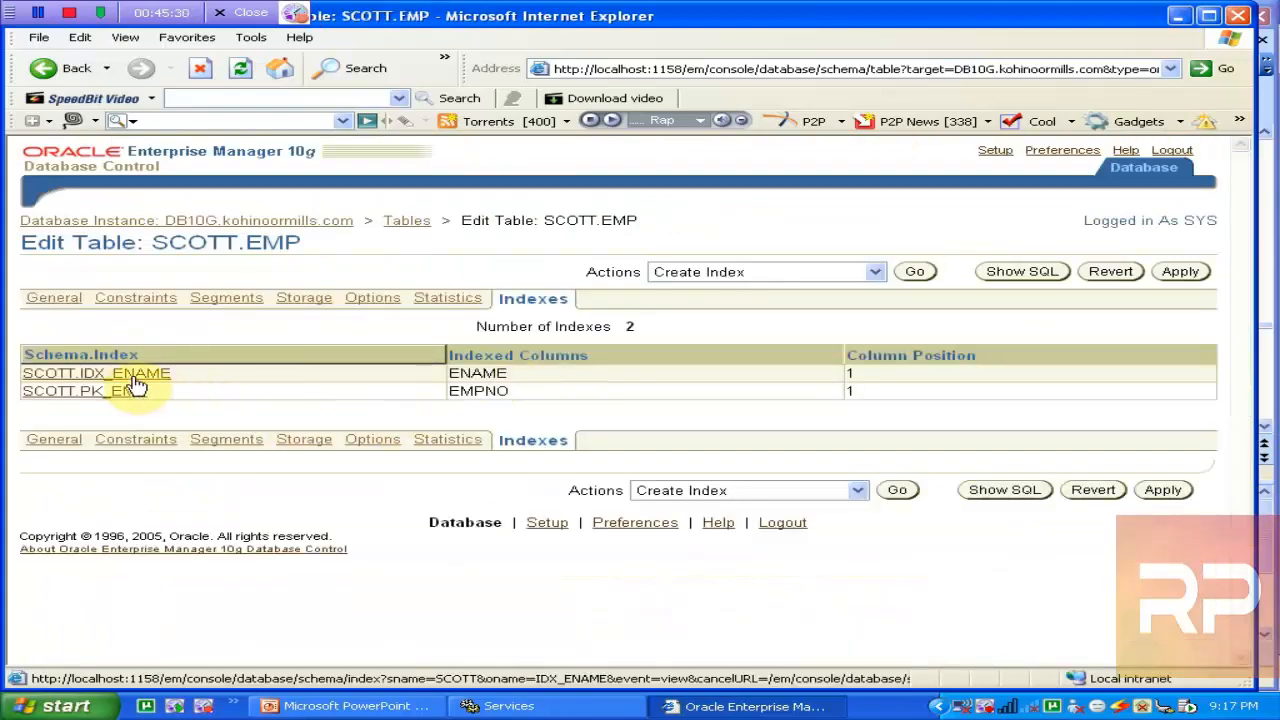
pyautogui.click(120, 375)
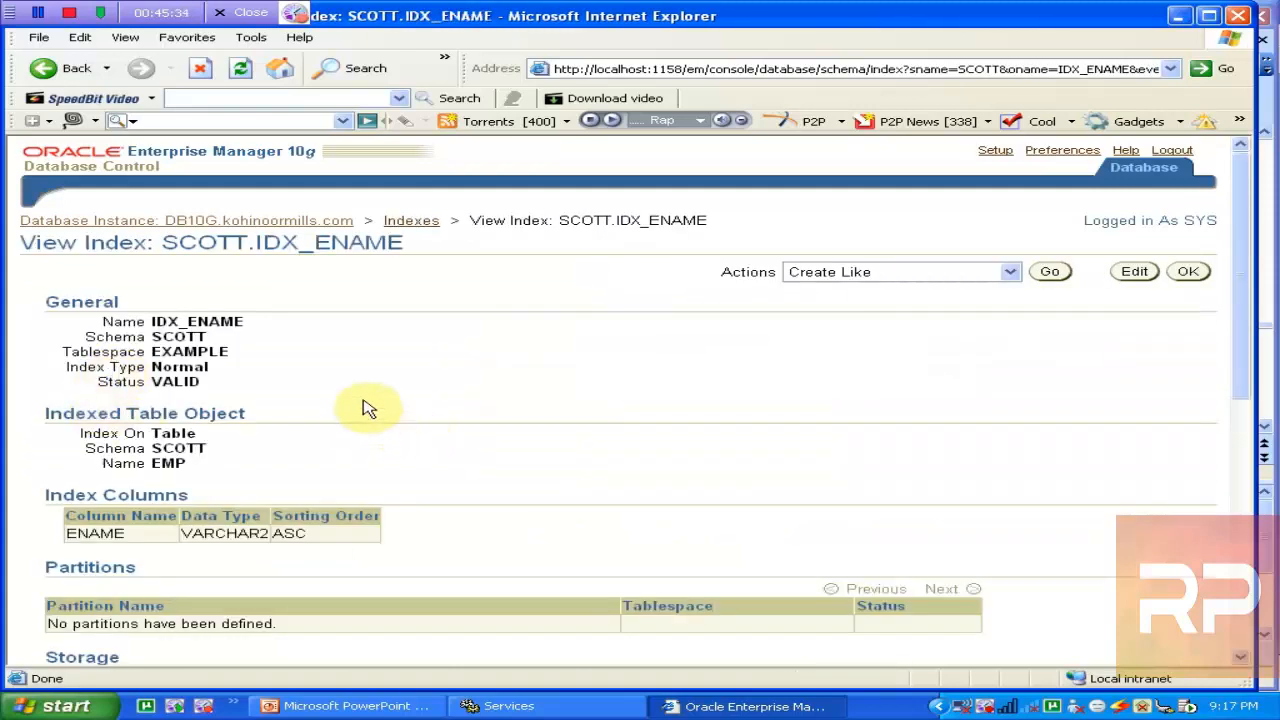
pyautogui.moveTo(1240, 355); pyautogui.dragTo(1205, 282)
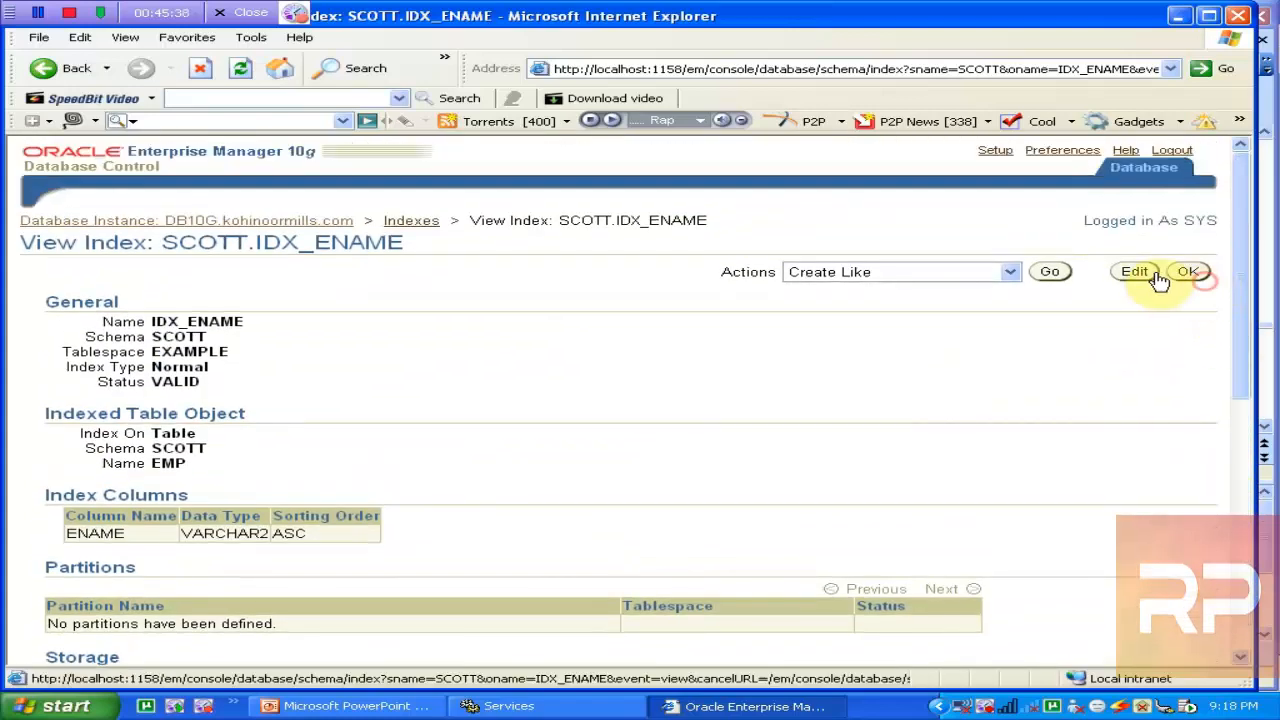
# Open IDX_ENAME for editing, look over its properties and return to the EMP table's indexes without changes
pyautogui.click(1135, 273)
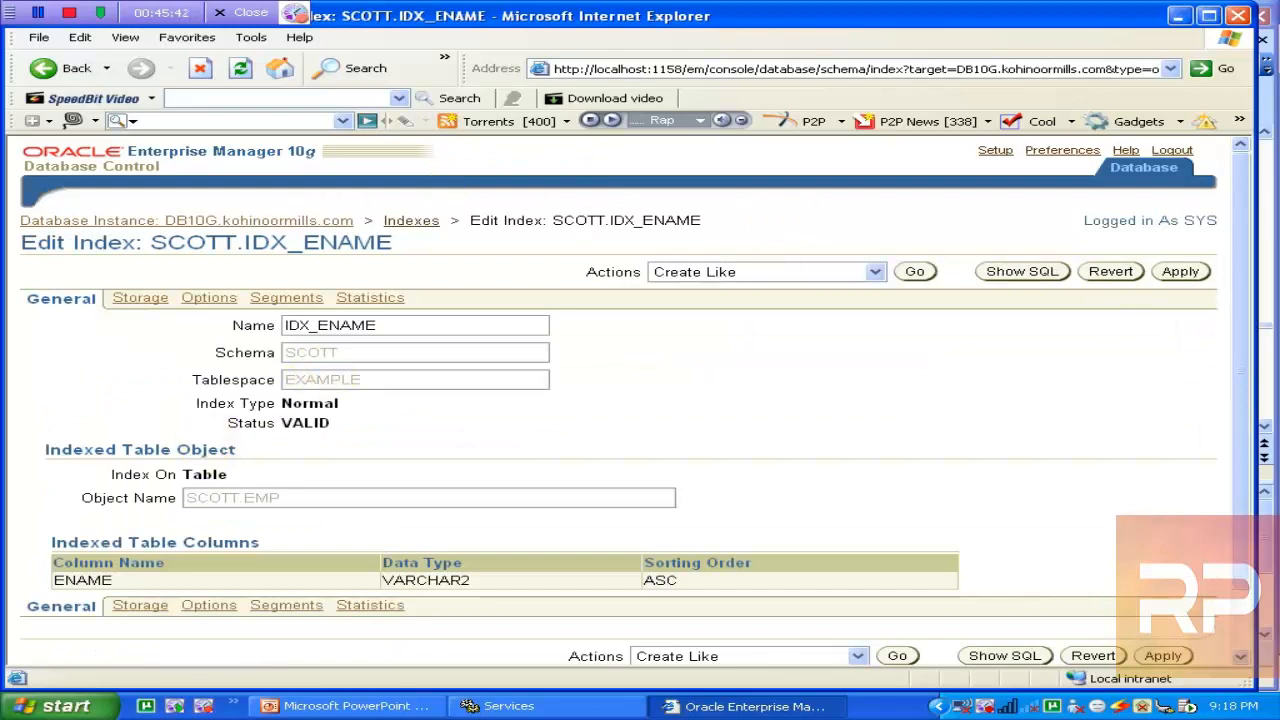
pyautogui.click(70, 70)
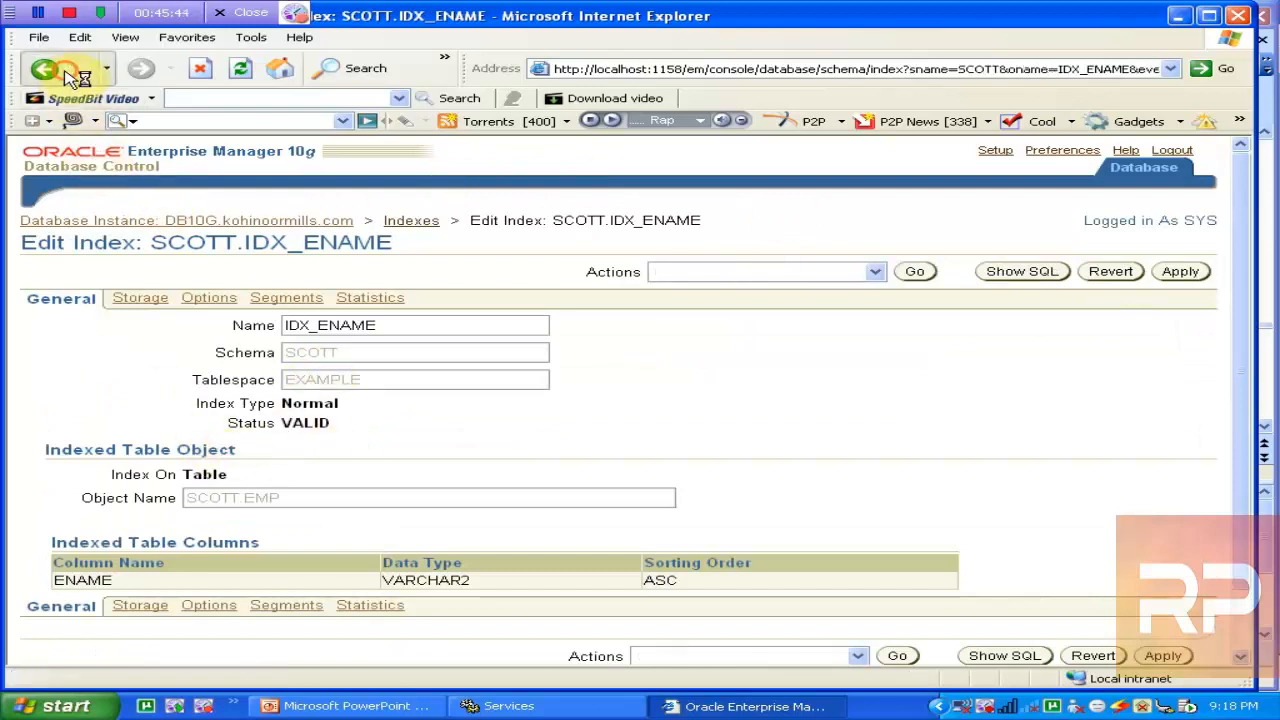
pyautogui.click(70, 72)
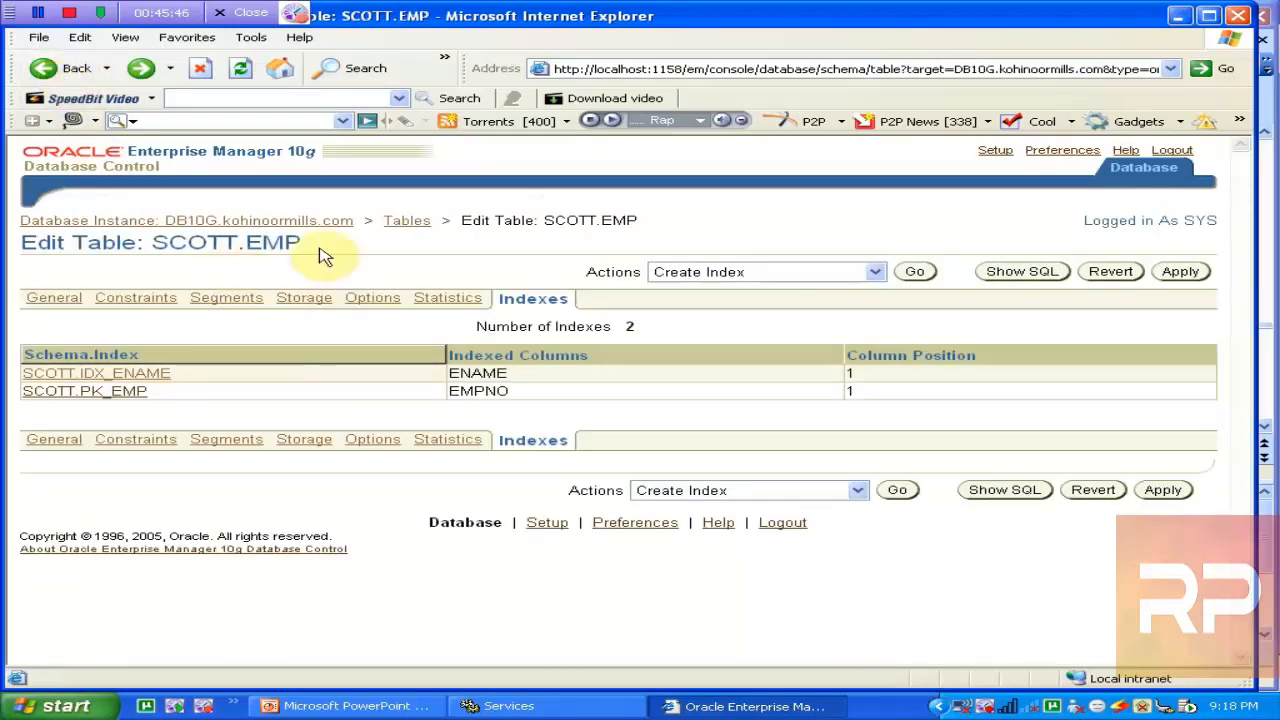
# Go to the database instance's Indexes page and search by table name for schema SCOTT and object EMP
pyautogui.click(406, 220)
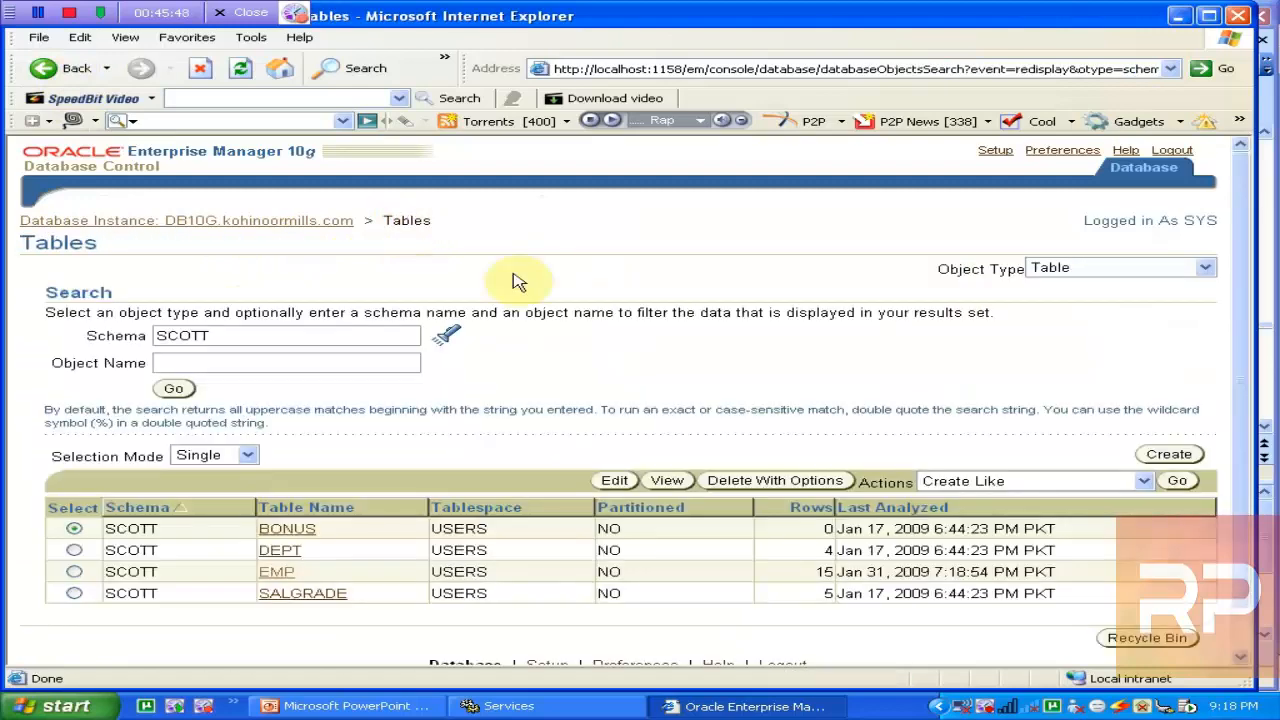
pyautogui.click(285, 224)
pyautogui.scroll(-3, 130, 585)
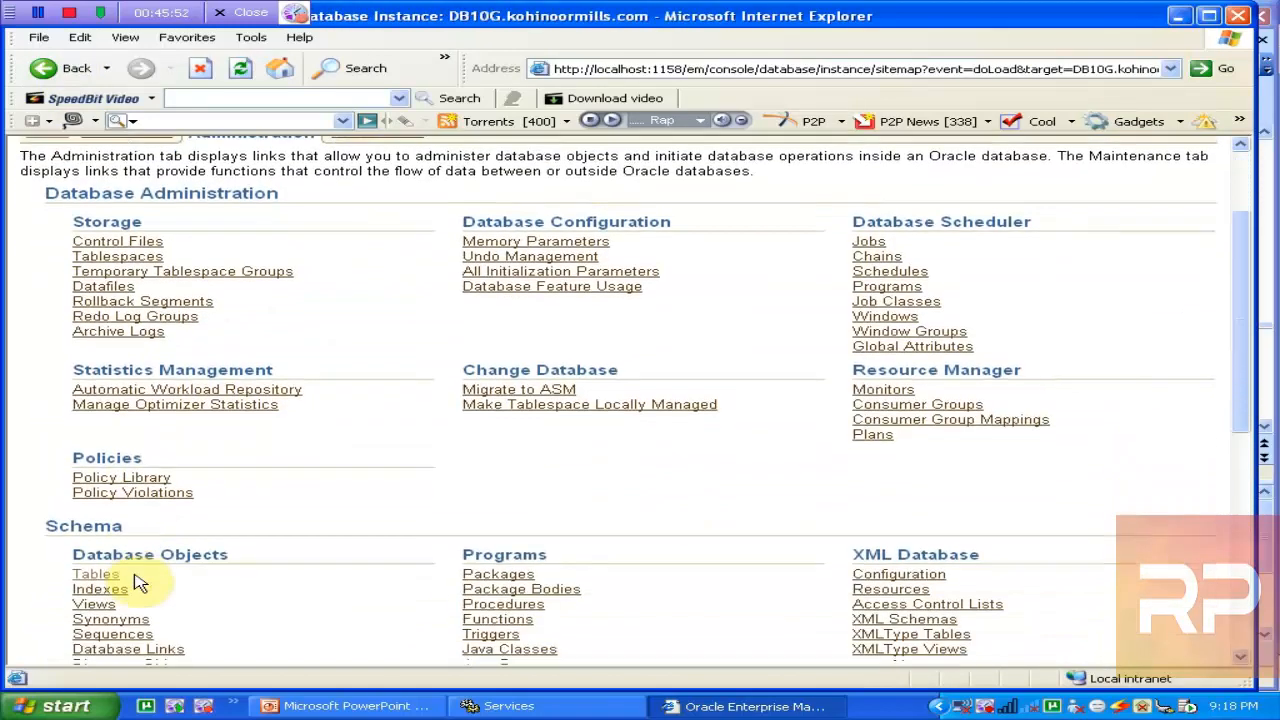
pyautogui.scroll(-4, 137, 585)
pyautogui.click(100, 398)
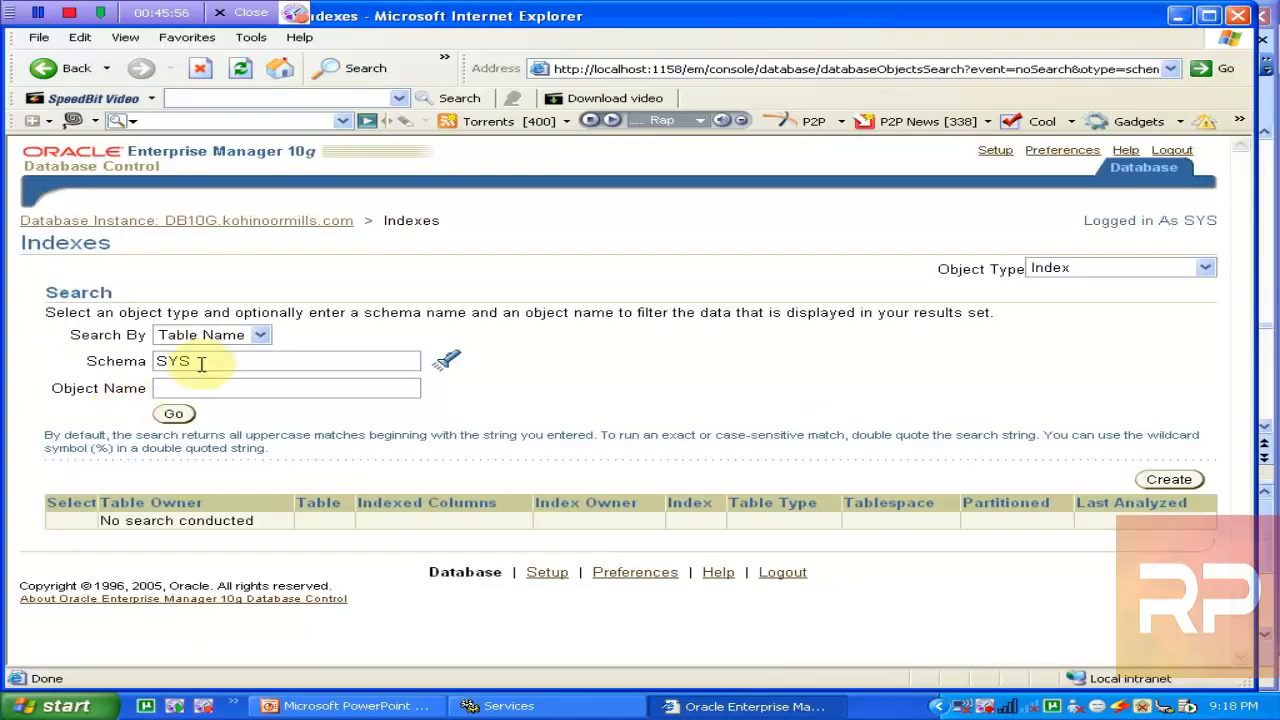
pyautogui.moveTo(219, 360); pyautogui.dragTo(104, 361)
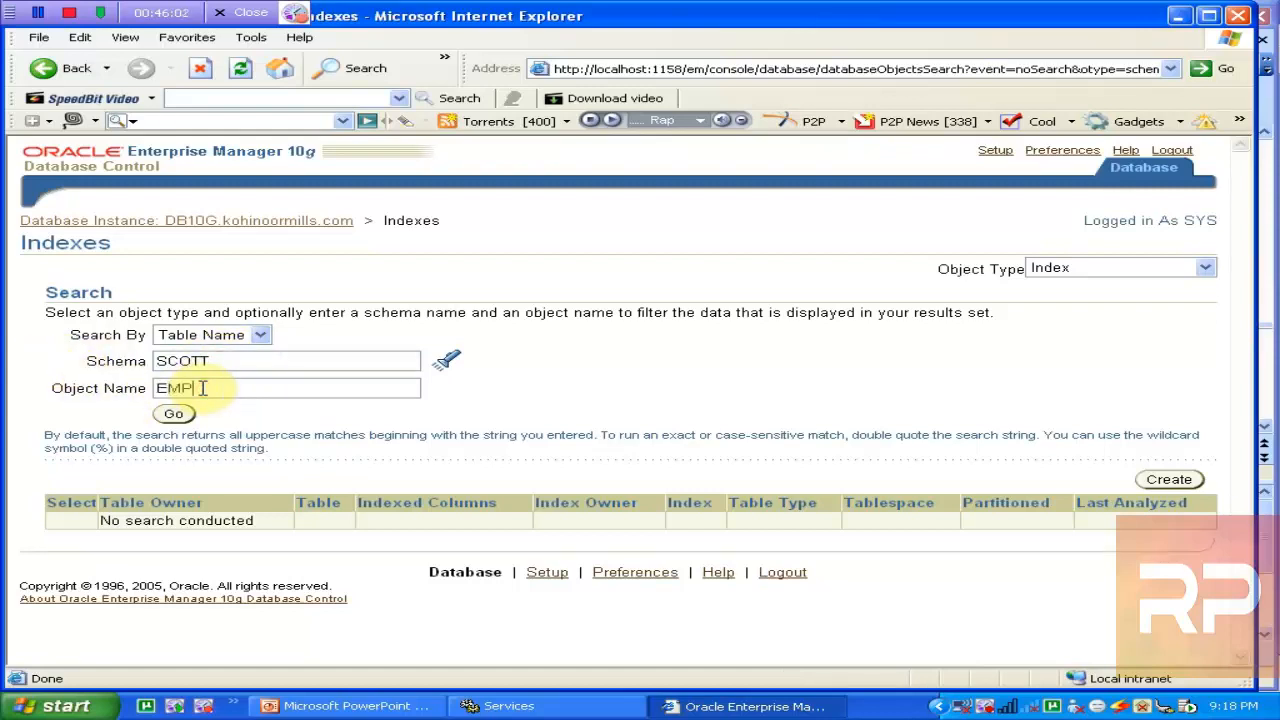
pyautogui.click(173, 413)
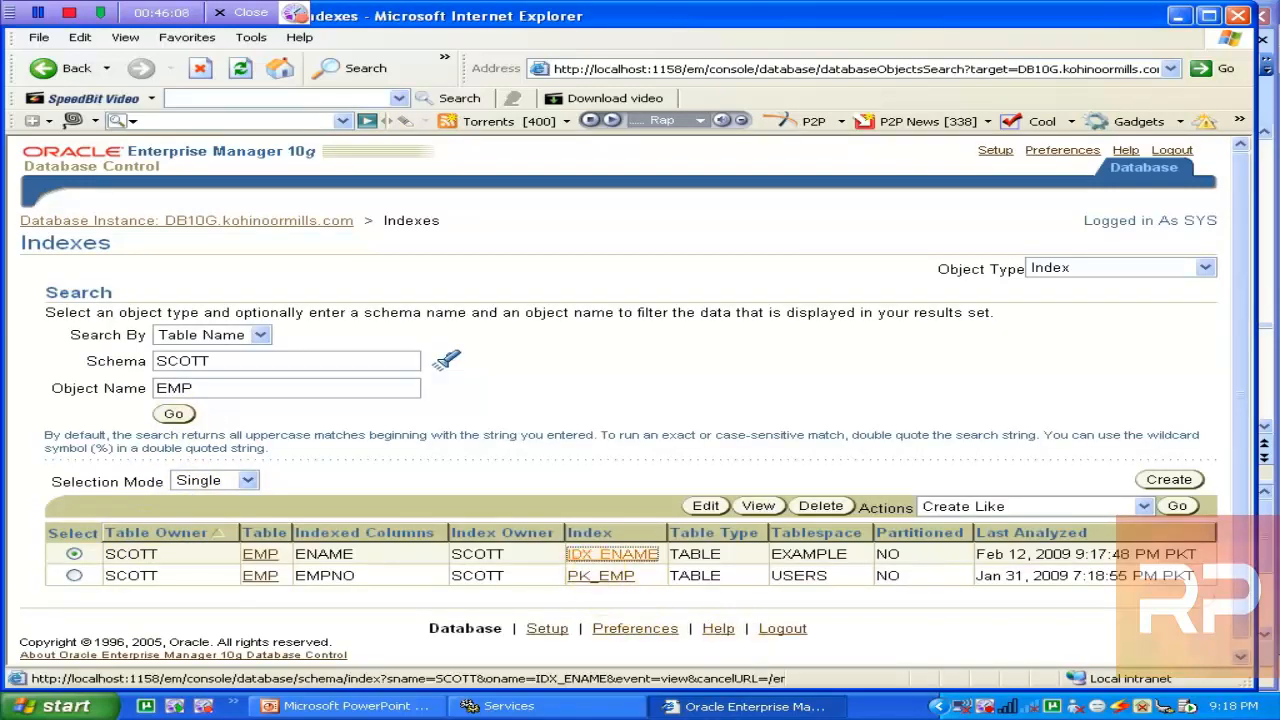
# View the details of IDX_ENAME from the search results, and return to them to view the EMP table's details
pyautogui.click(600, 554)
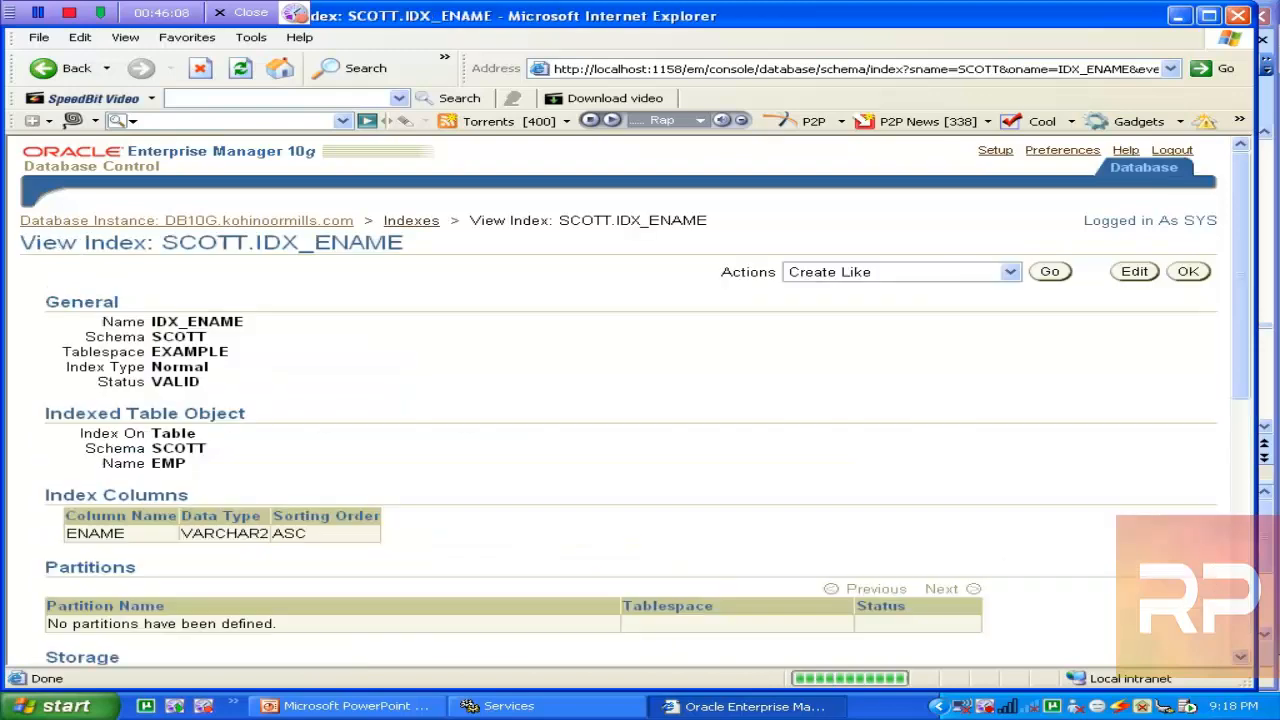
pyautogui.click(76, 70)
pyautogui.click(258, 575)
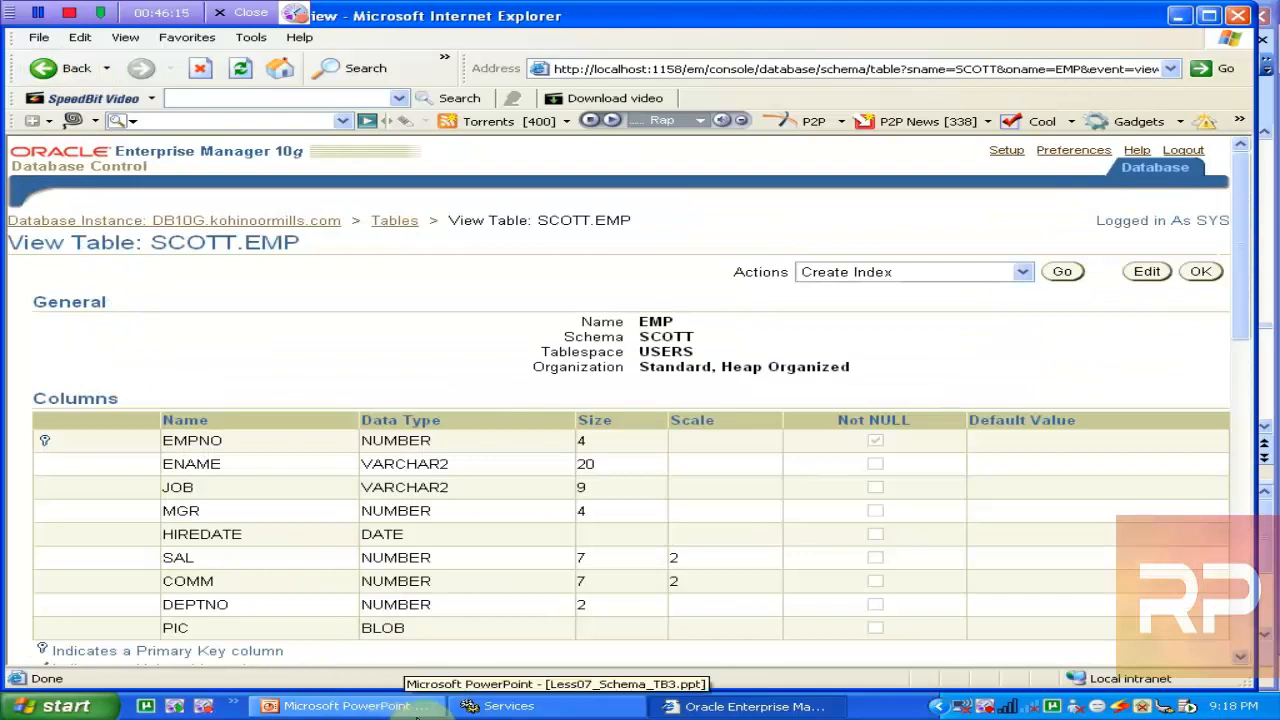
# Switch to the PowerPoint presentation Less07_Schema_TB3.ppt and show the slide "What Is a View?"
pyautogui.click(380, 706)
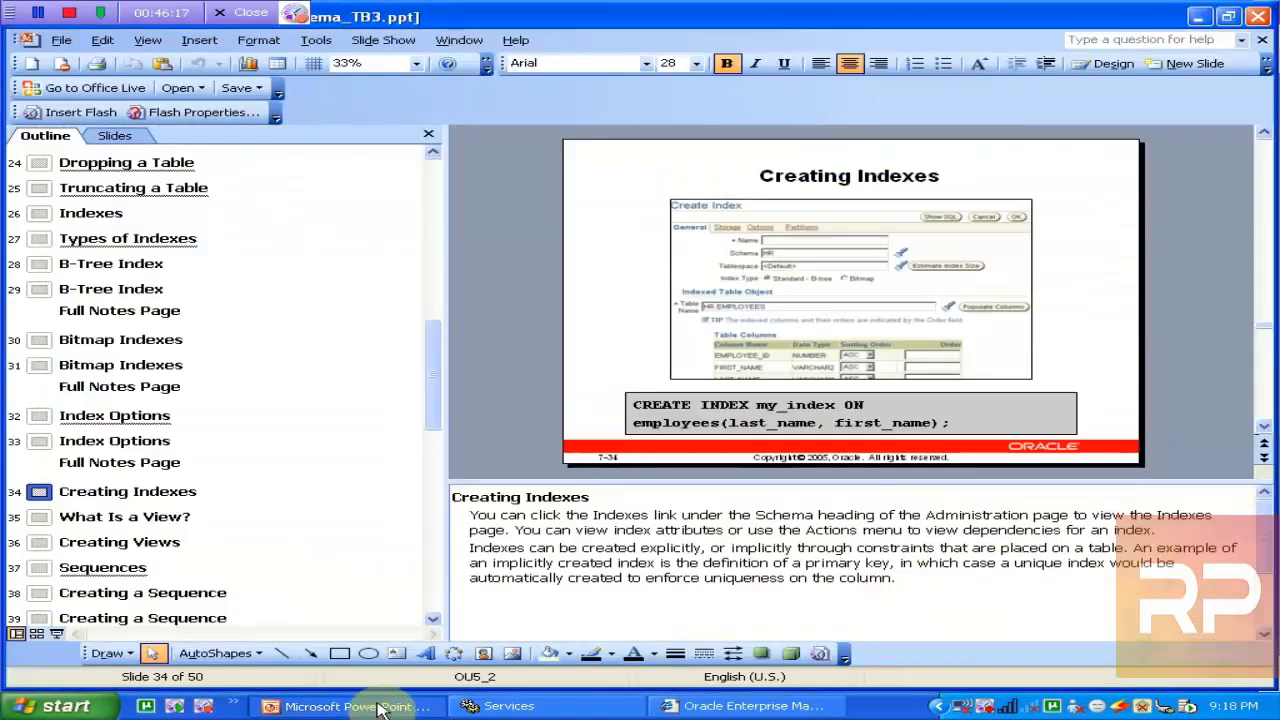
pyautogui.click(95, 516)
pyautogui.press('super')
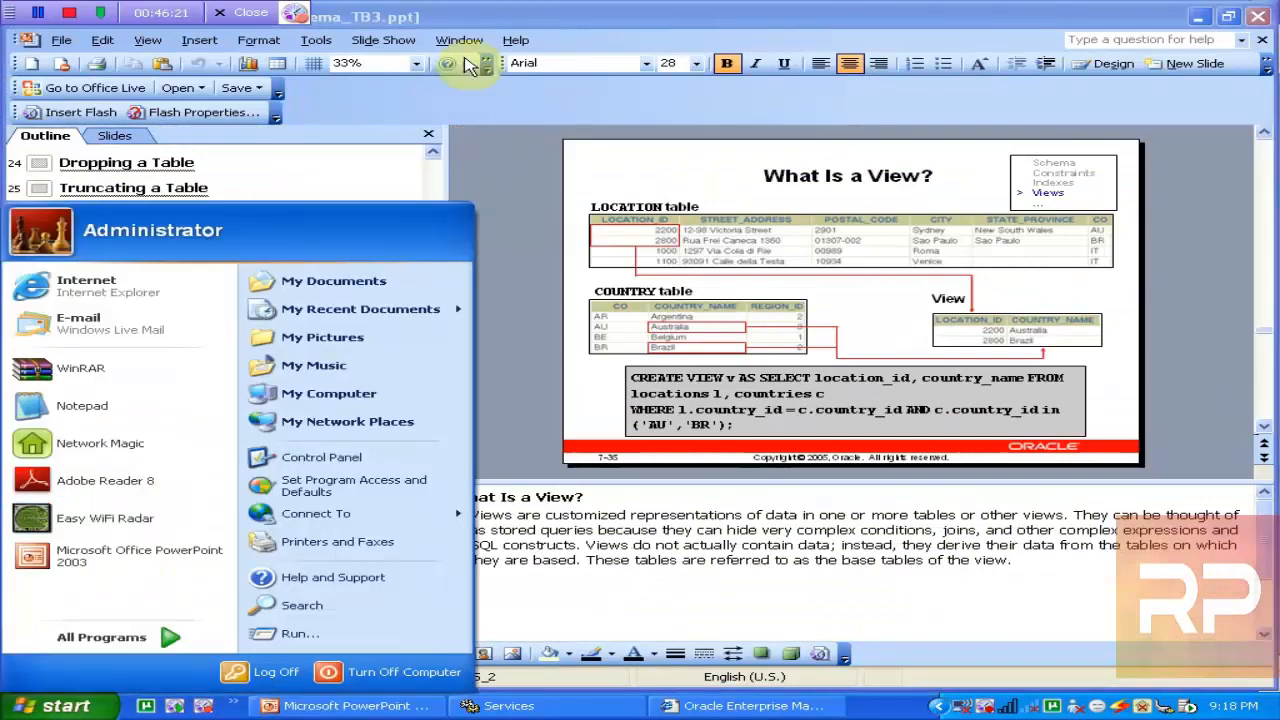